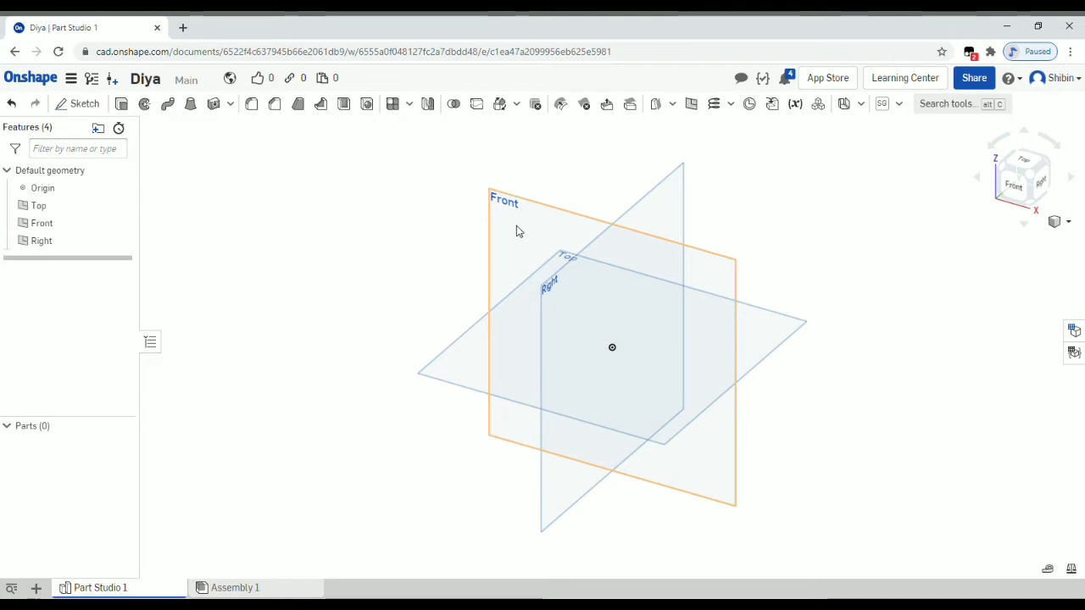
Step: Start a new sketch on the Front plane, viewed face-on
left_click(522, 231)
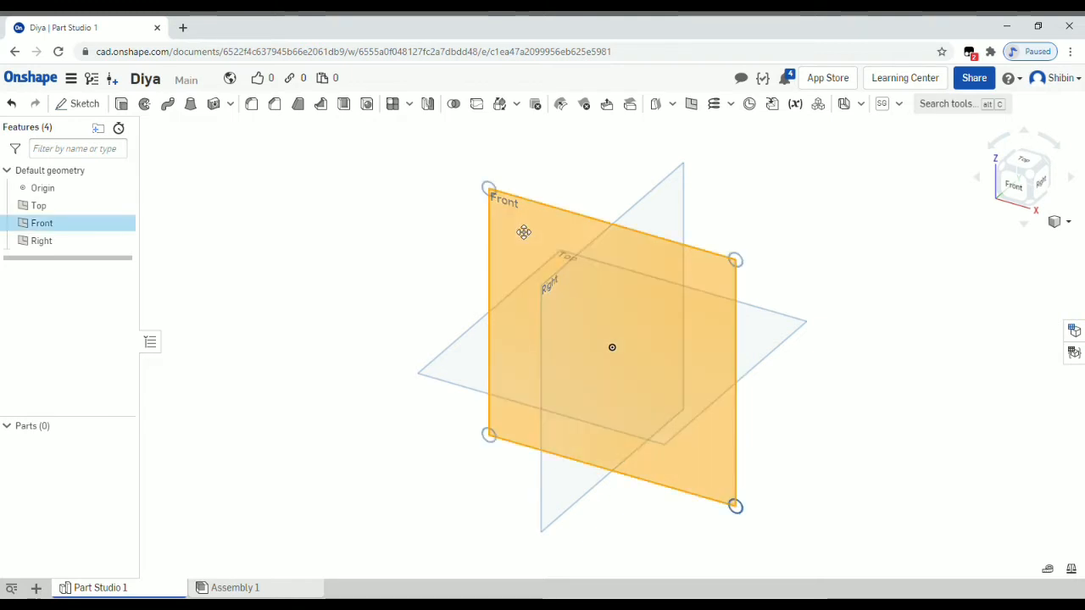
left_click(1015, 189)
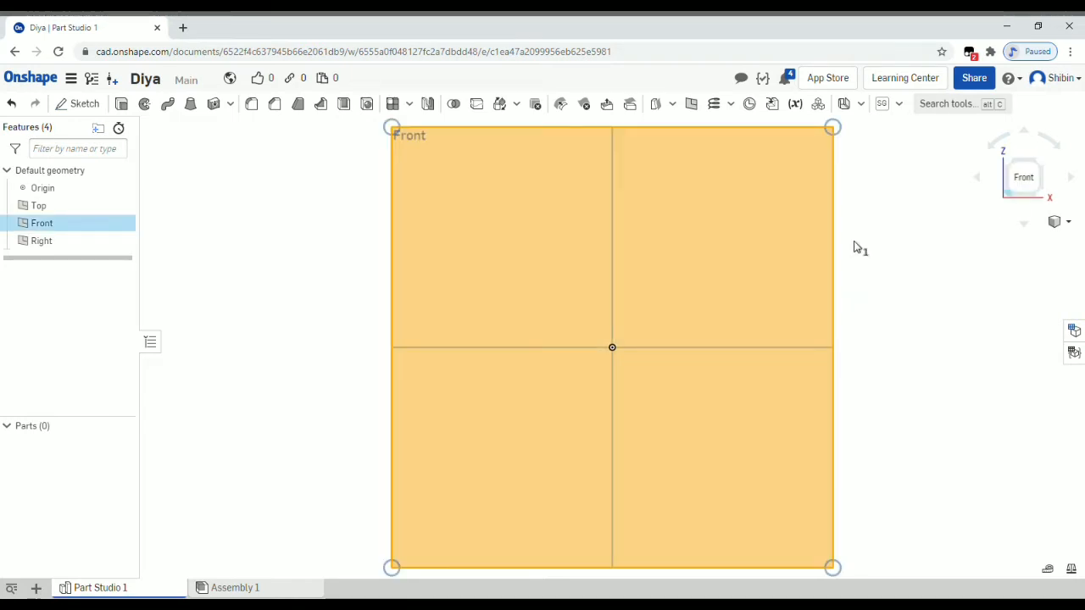
scroll(663, 289, "down", 2)
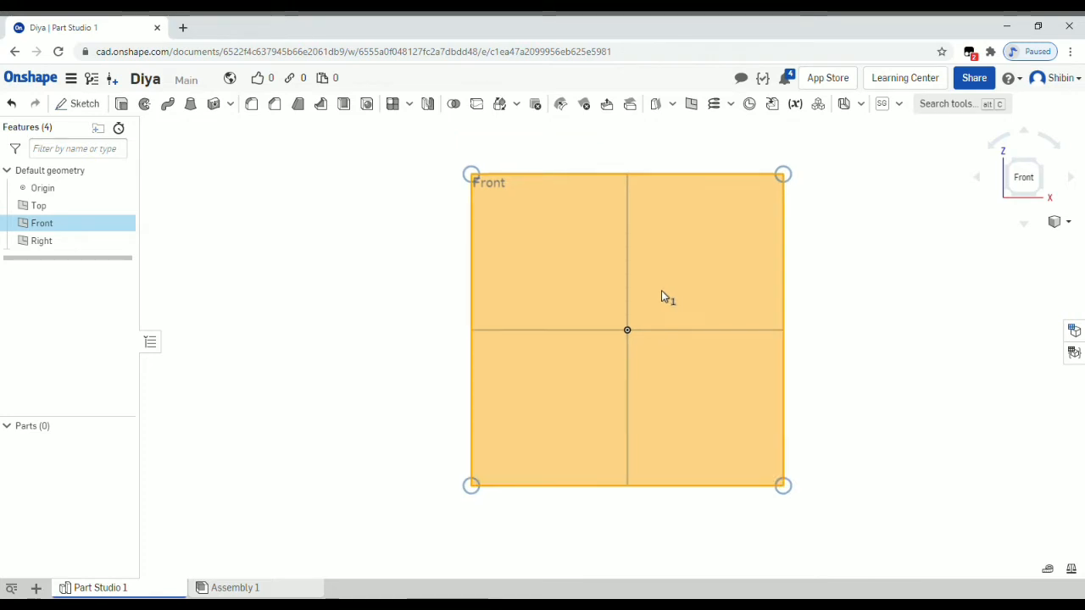
left_click(78, 103)
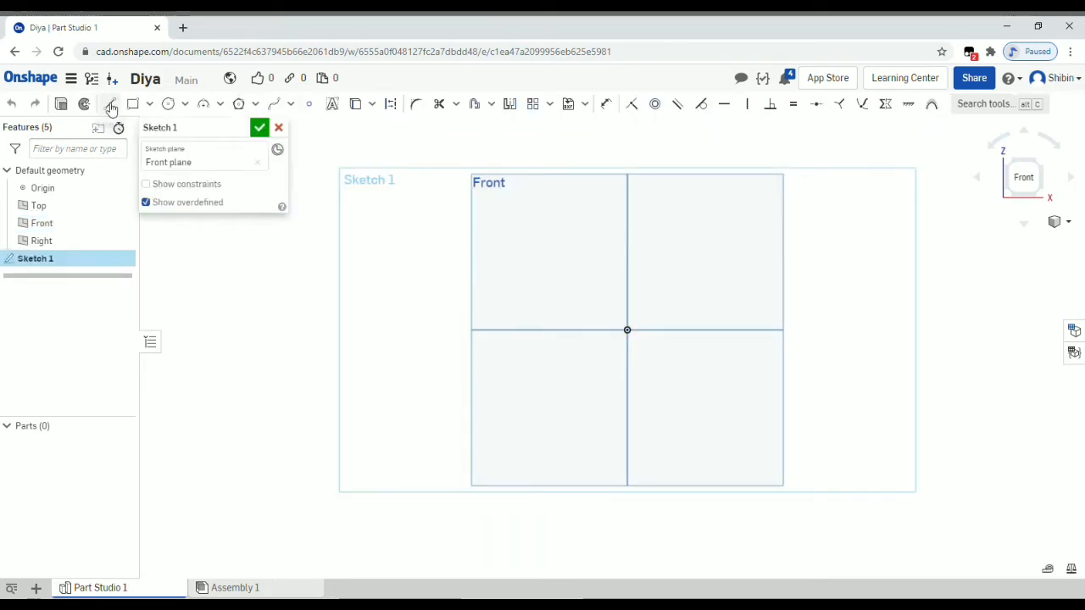
Step: Sketch a closed four-line profile from the origin, about 2.13 in tall, 2.8 in wide above and 1.83 in below, with a slanted outer side
left_click(110, 104)
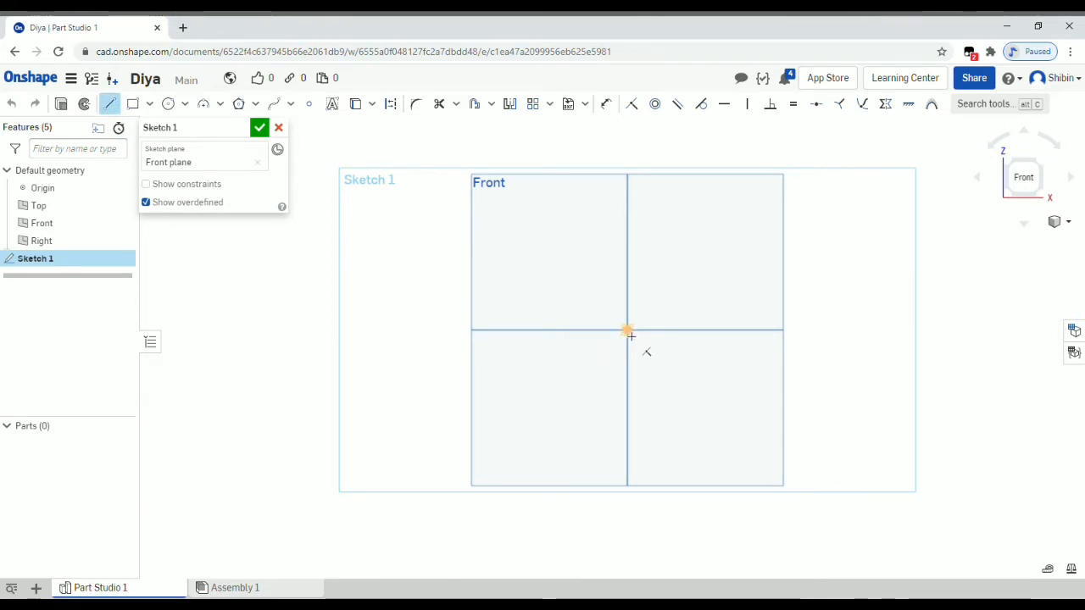
left_click(629, 333)
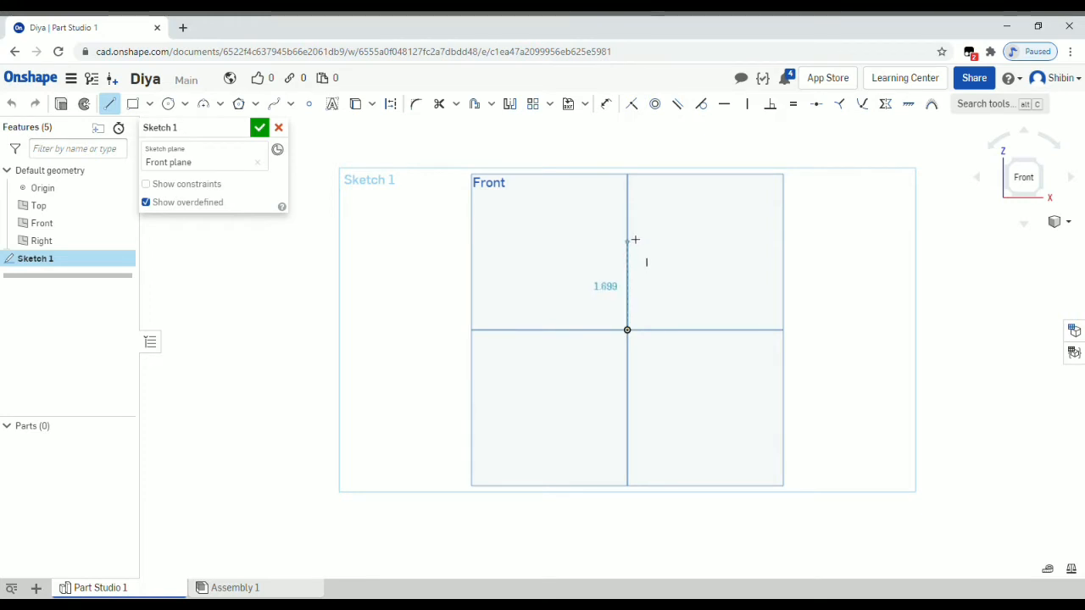
left_click(627, 222)
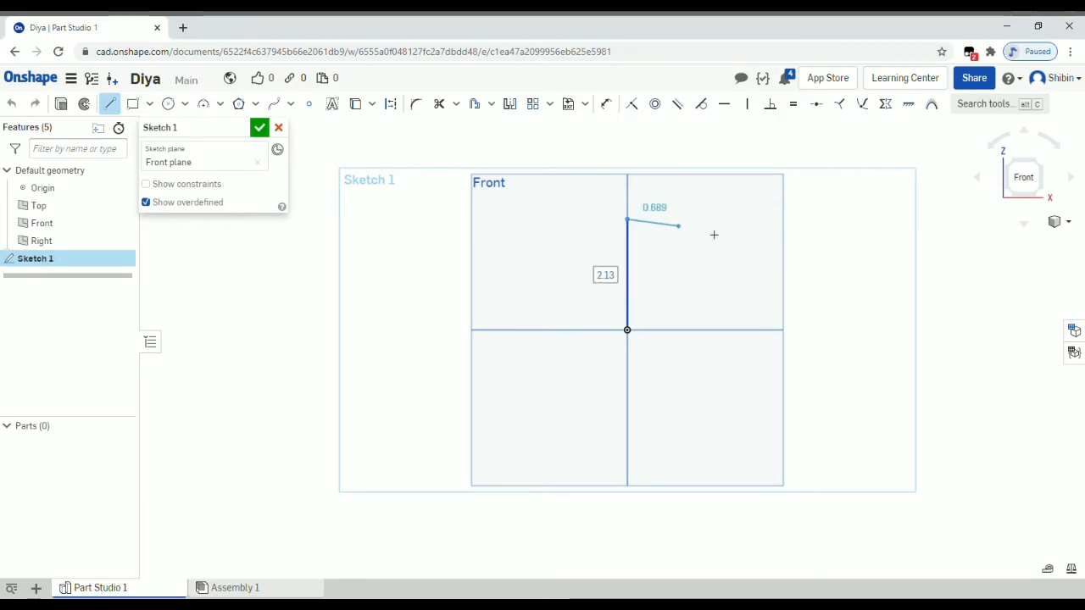
left_click(773, 220)
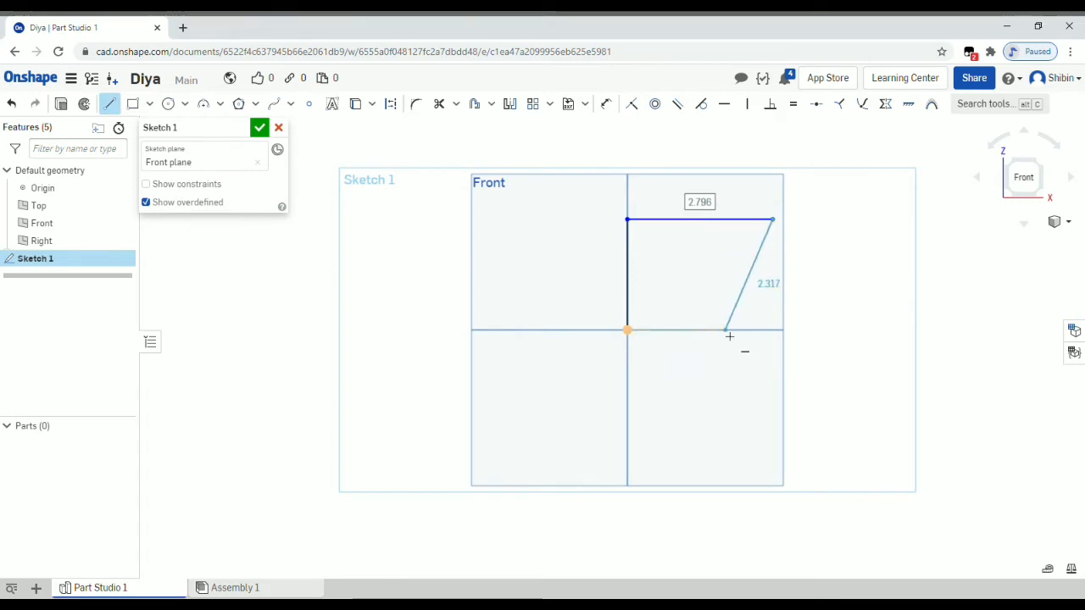
left_click(723, 331)
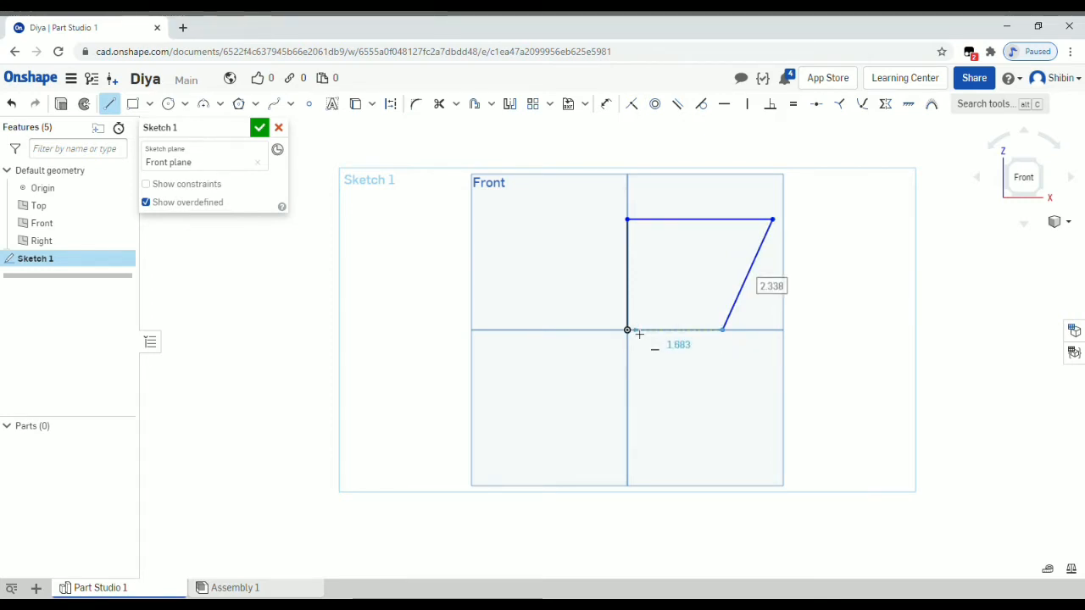
left_click(628, 331)
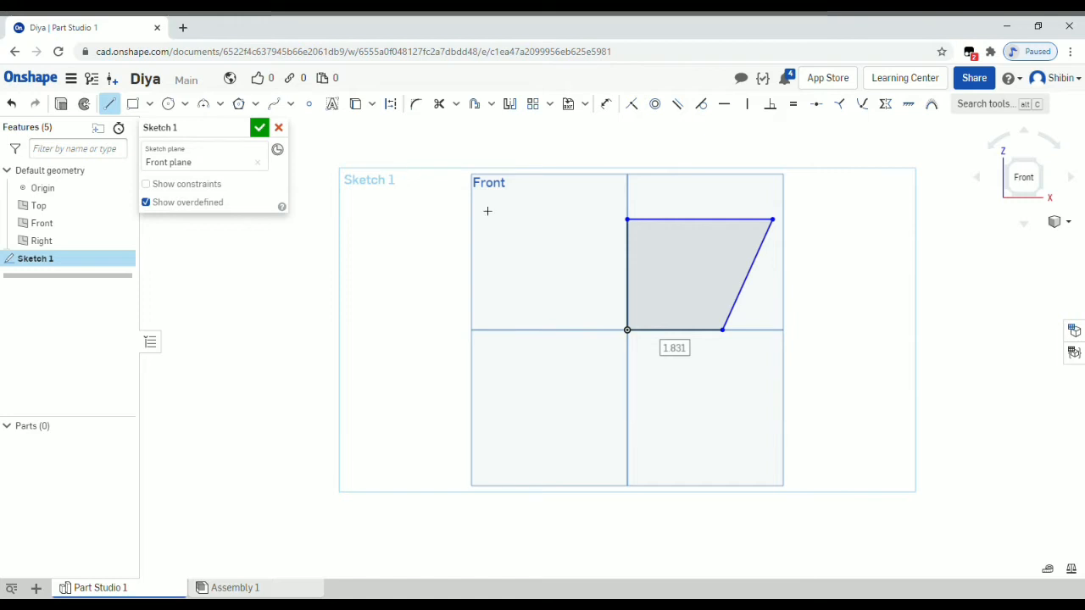
Step: Dimension the profile's vertical edge to 1.5 in and its upper horizontal edge to 2.5 in
left_click(607, 105)
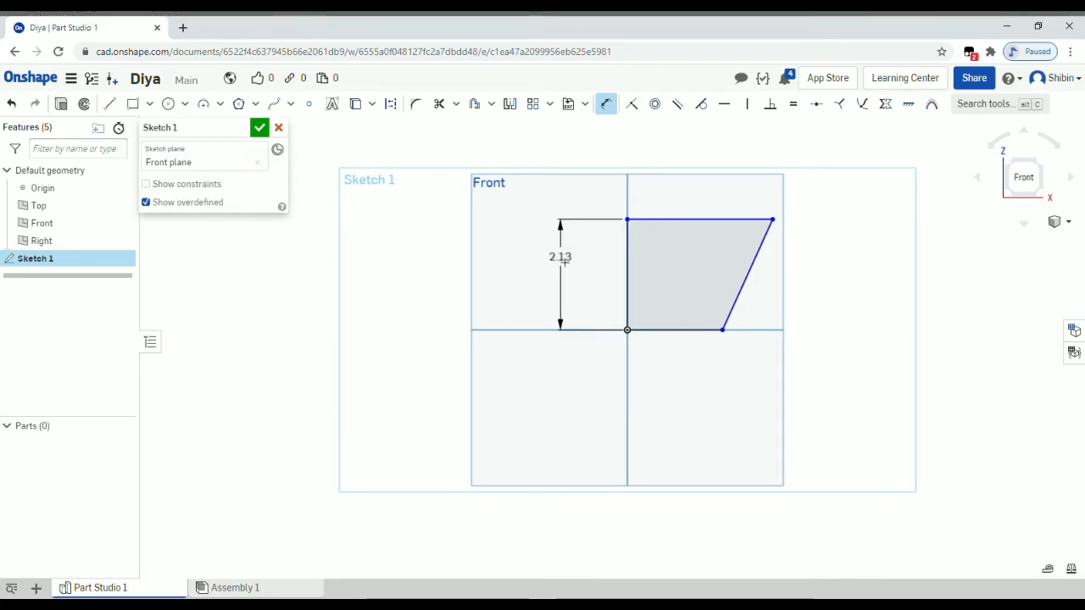
left_click(561, 264)
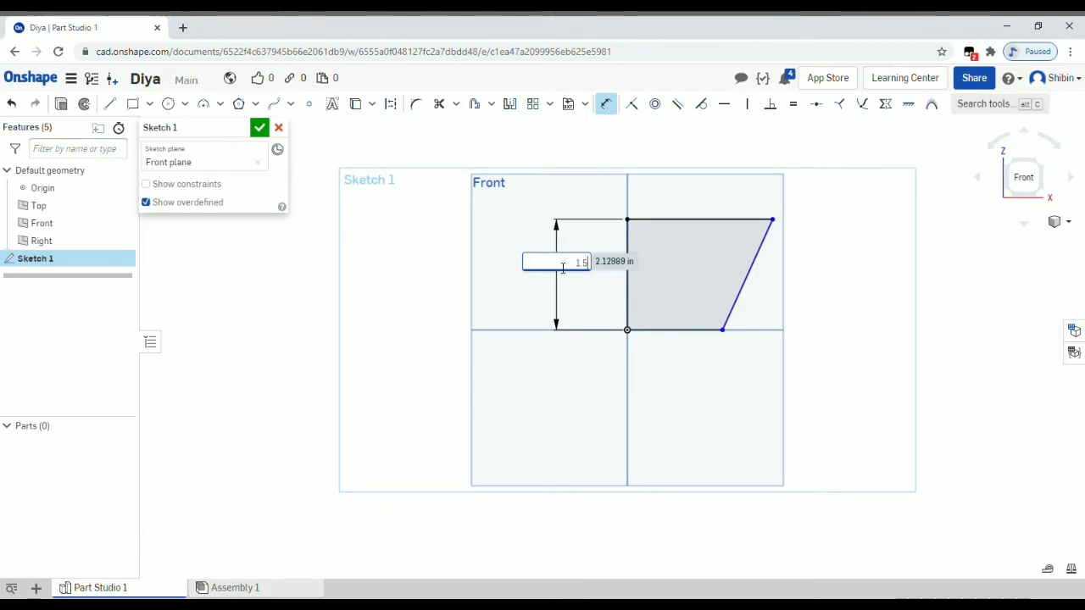
key("Escape")
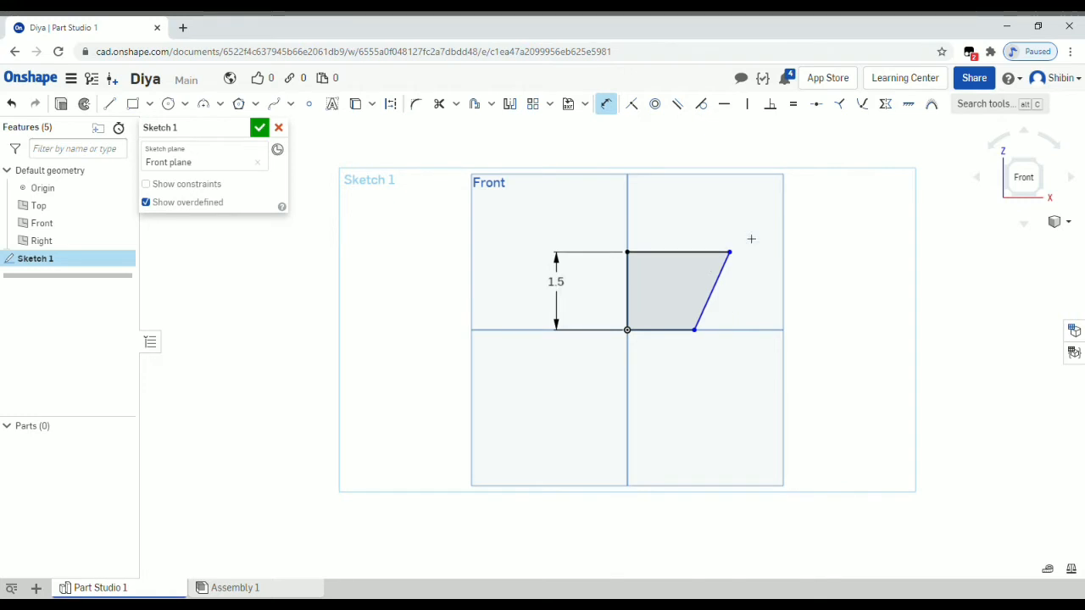
left_click(693, 251)
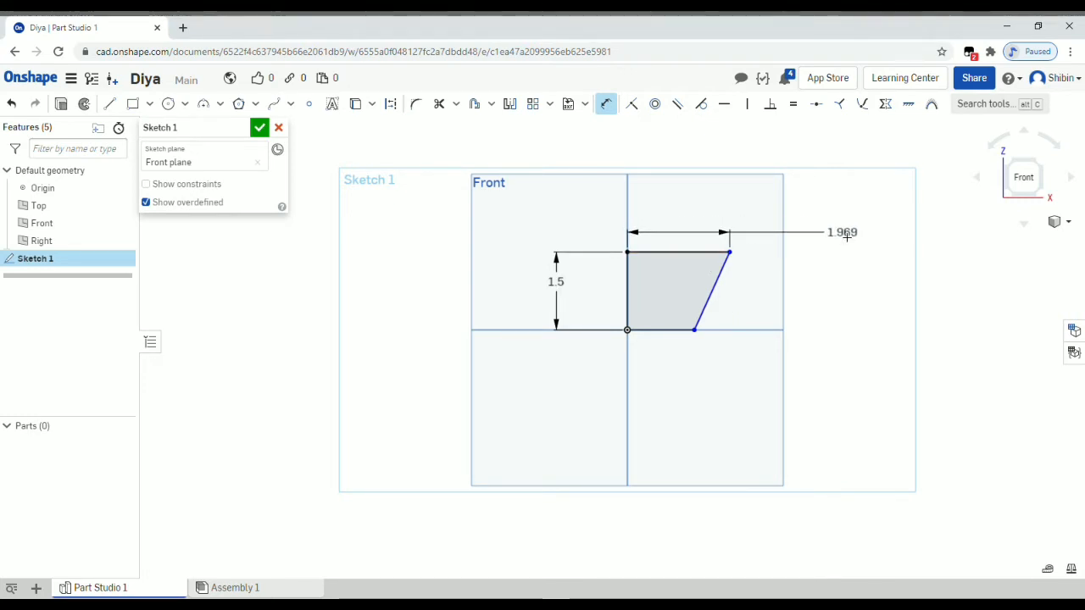
left_click(848, 238)
type("2")
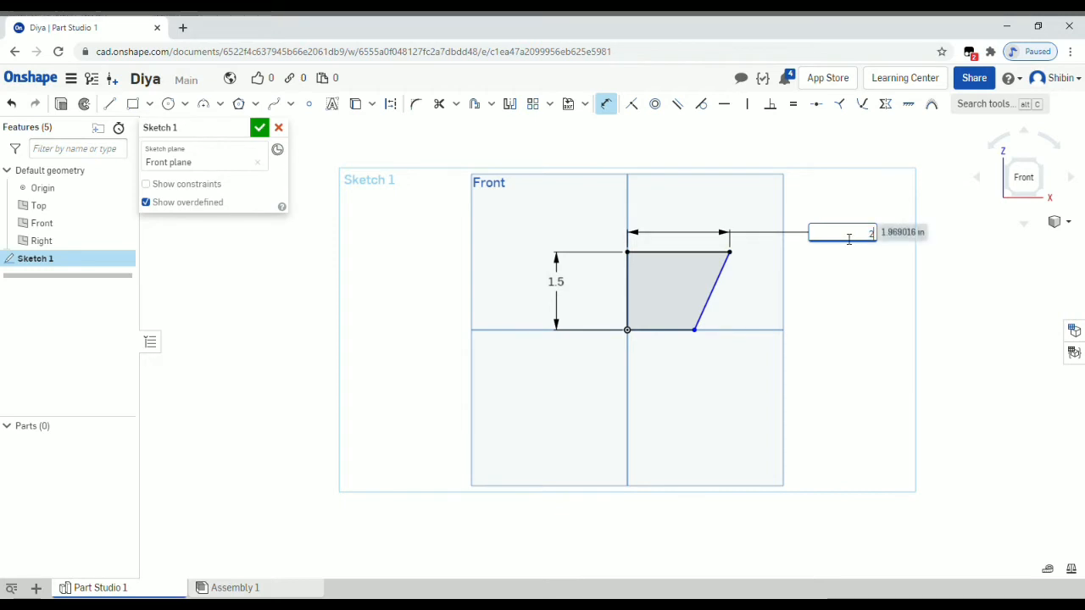
type(".5")
key("Return")
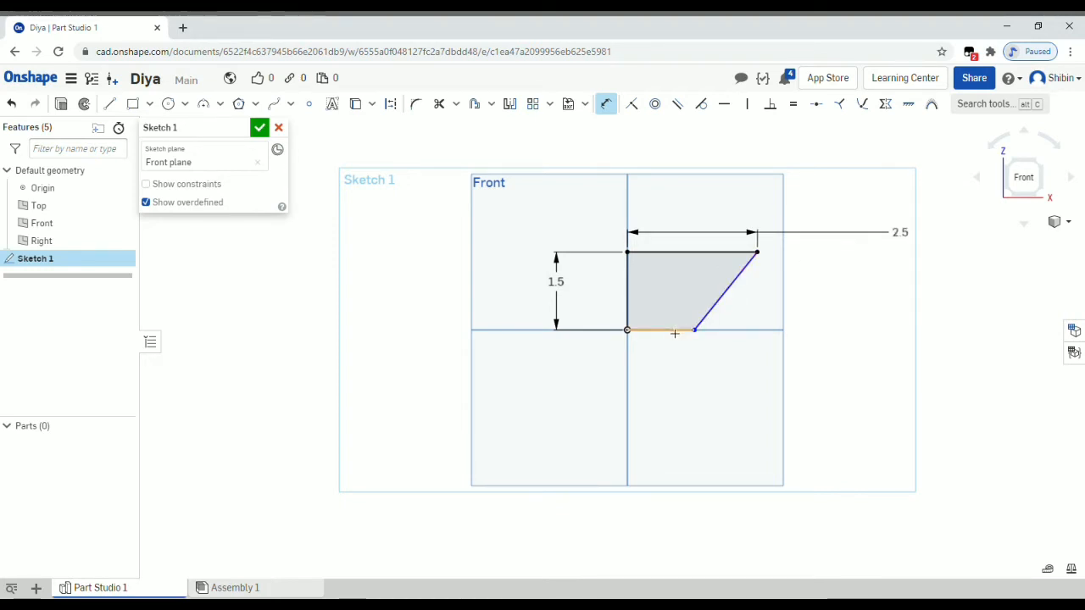
Step: Dimension the profile's lower horizontal edge to 1.5 in
left_click(692, 354)
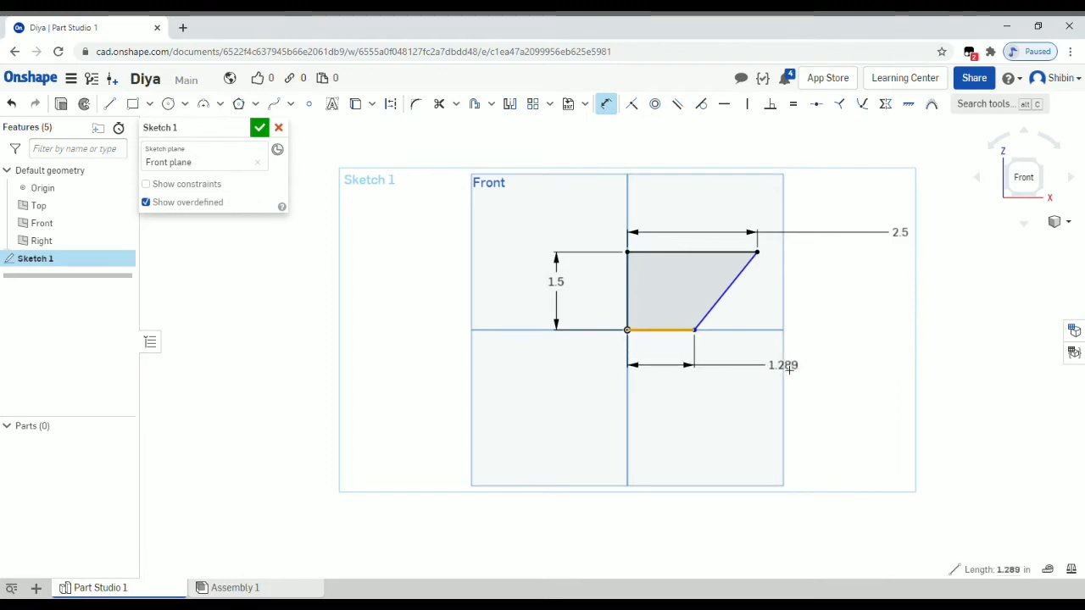
left_click(842, 372)
type("1.5")
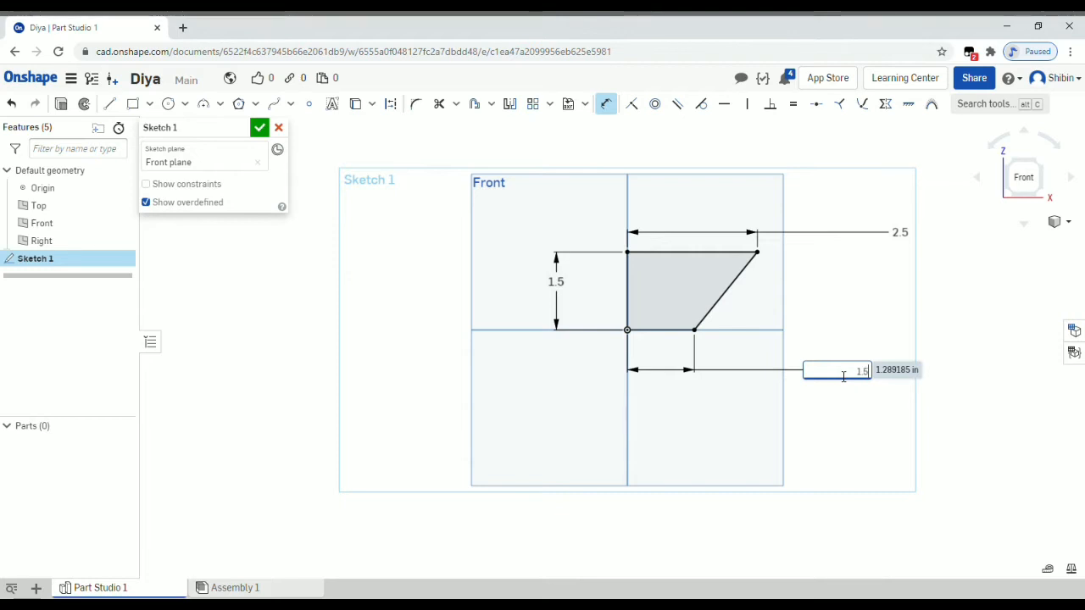
key("Return")
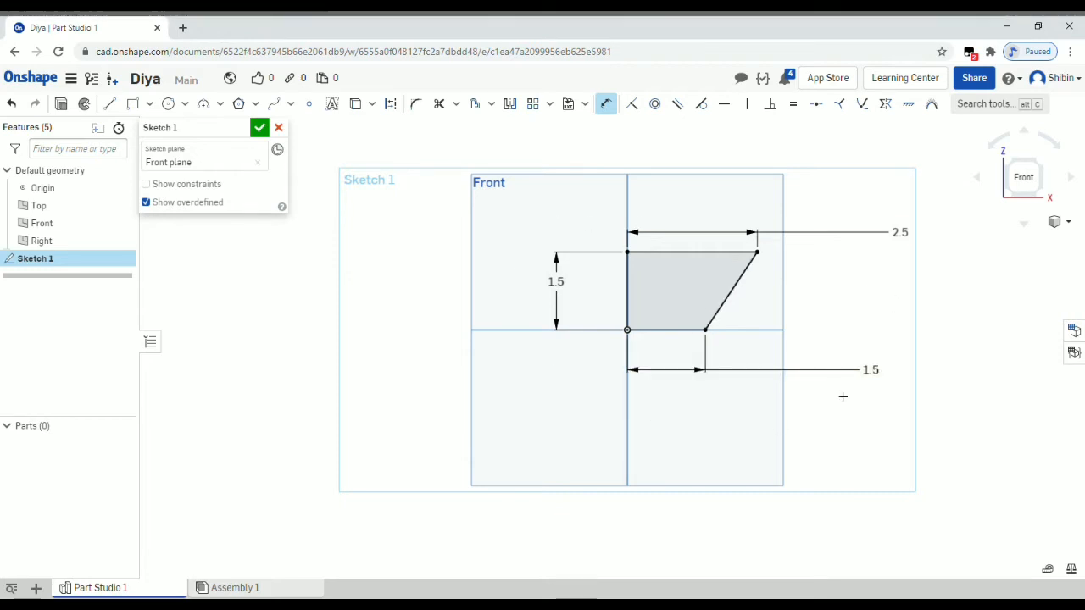
Step: Revolve the profile a full turn about its vertical edge as a new solid
left_click(86, 103)
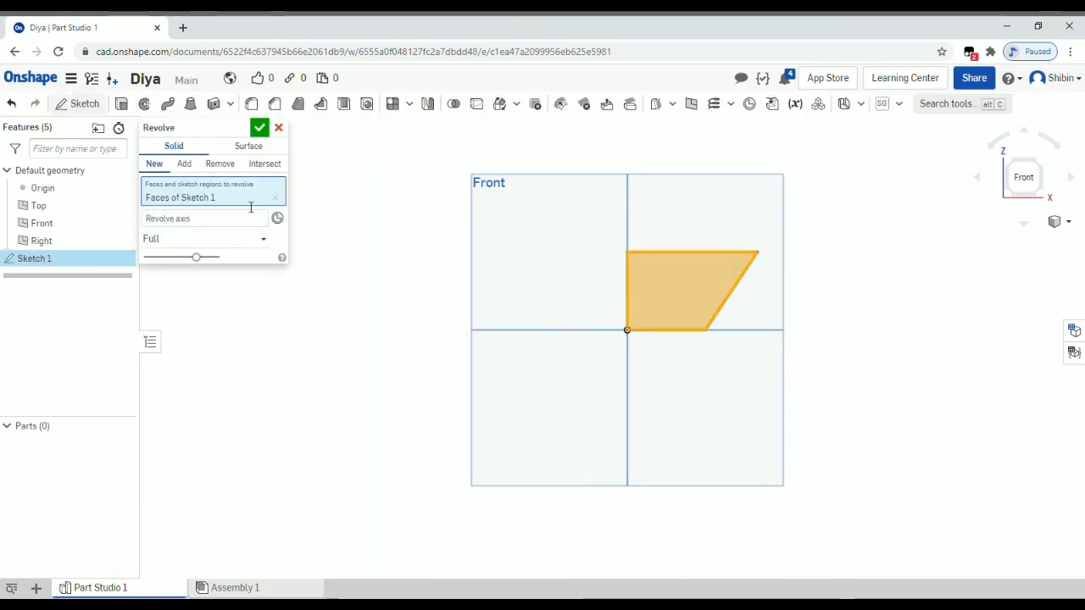
left_click(195, 222)
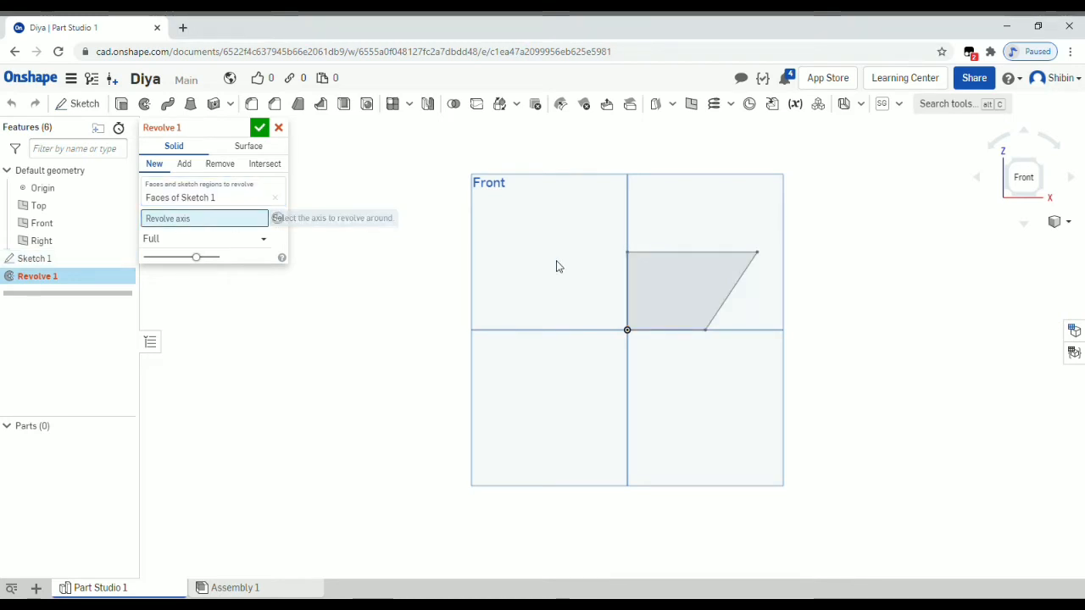
left_click(627, 289)
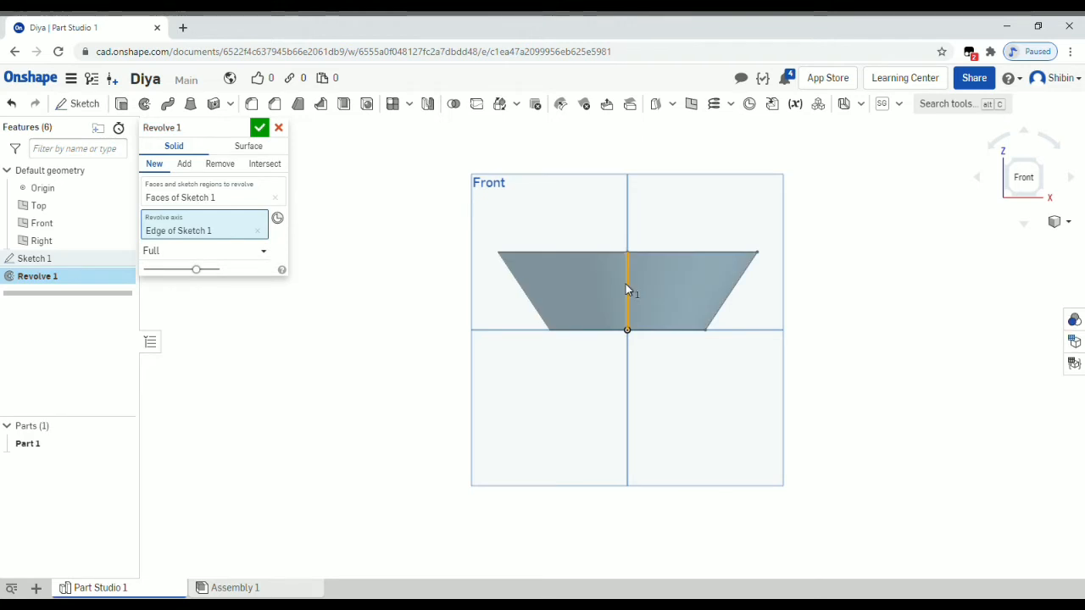
right_click_drag(626, 289, 671, 336)
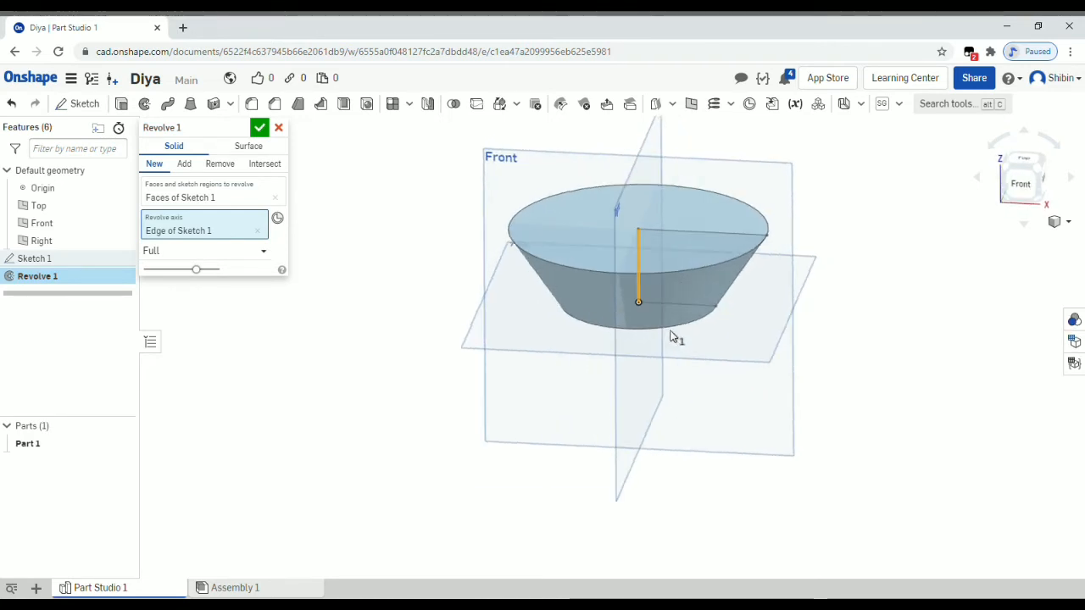
left_click(259, 128)
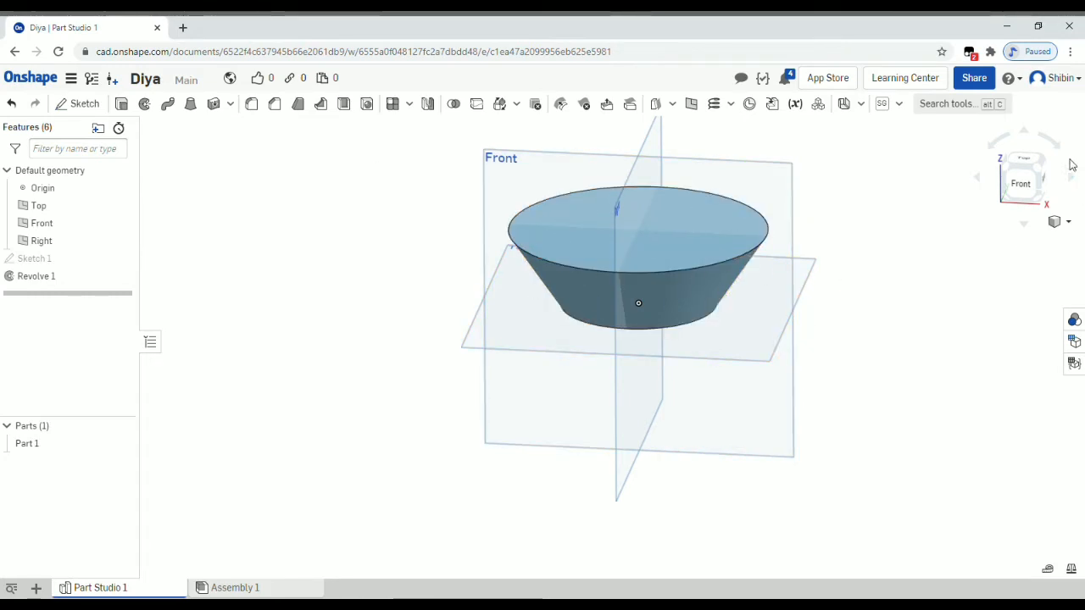
Step: Start a new sketch on the large circular top face of the revolved part, viewed from above
left_click_drag(1020, 183, 1012, 210)
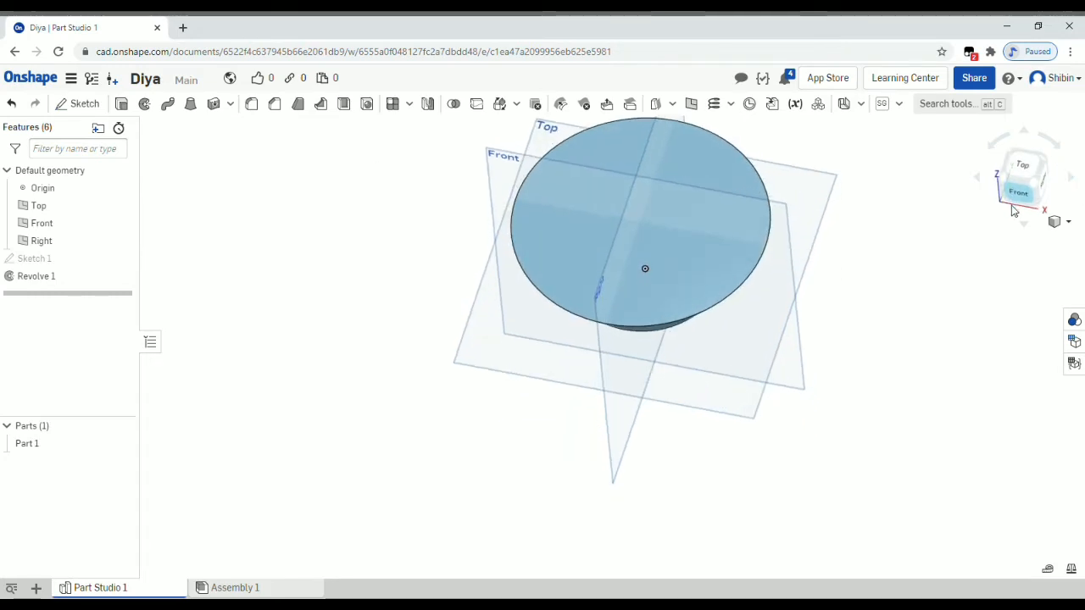
left_click(1022, 166)
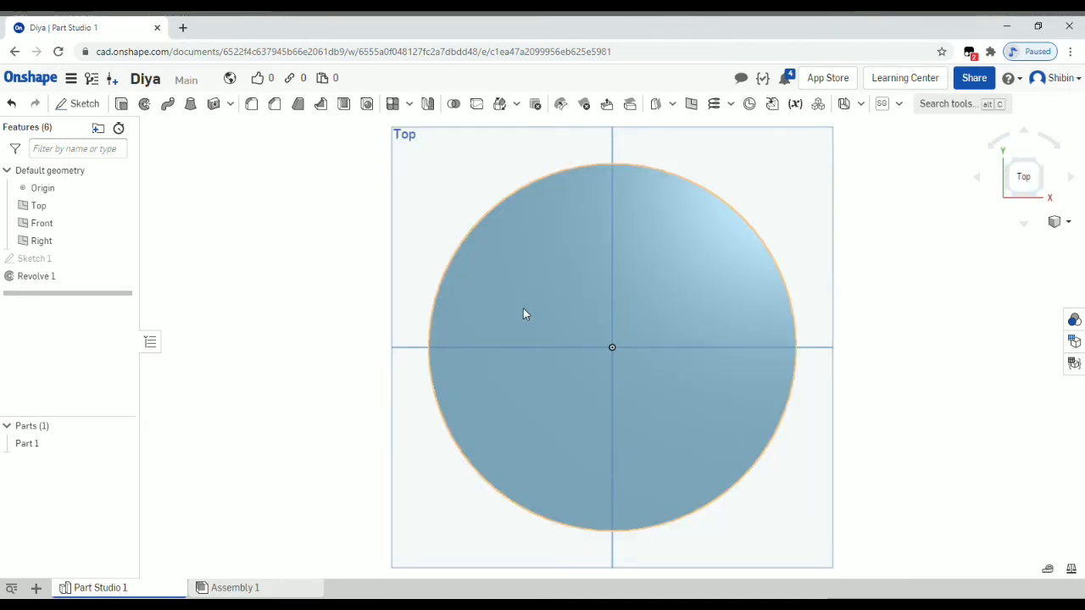
left_click(547, 321)
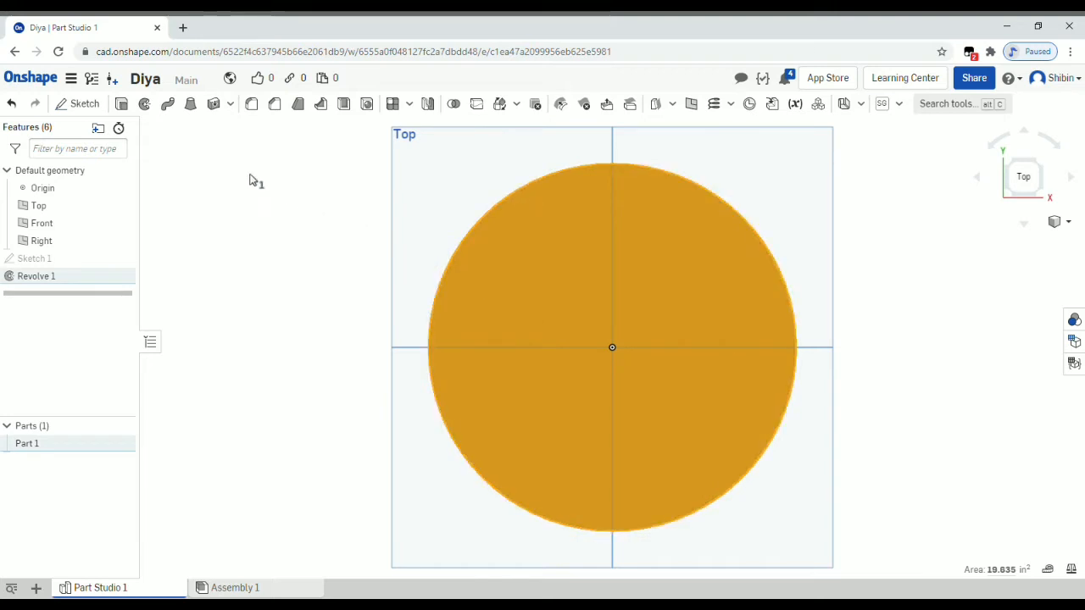
left_click(88, 105)
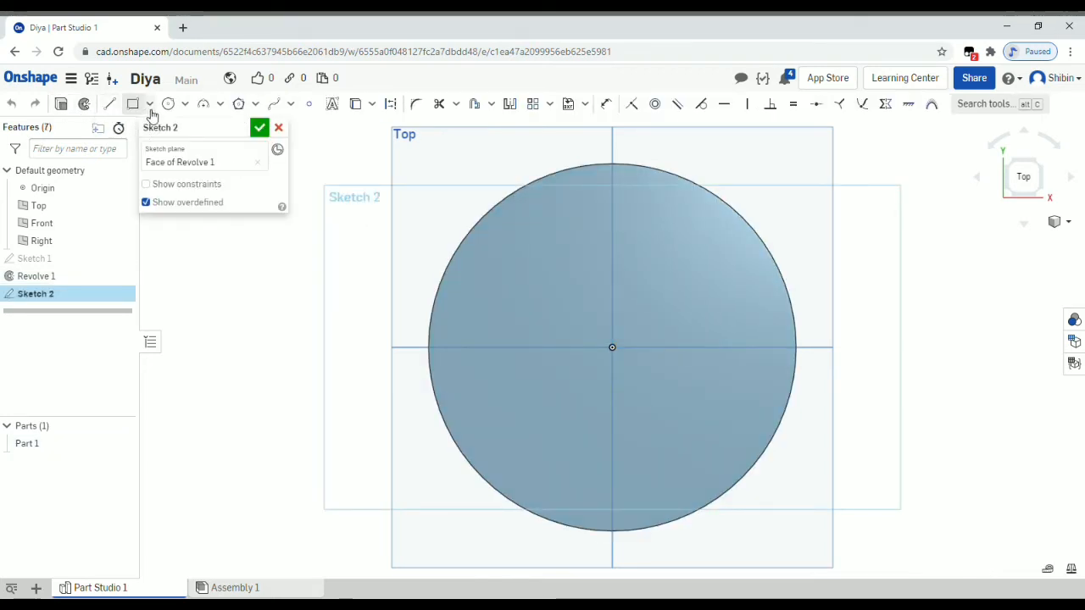
Step: Sketch a three-point arc of about 2.29 in radius from inside the circular face to a point beyond its lower rim, directly below the origin
left_click(208, 105)
scroll(537, 217, "down", 3)
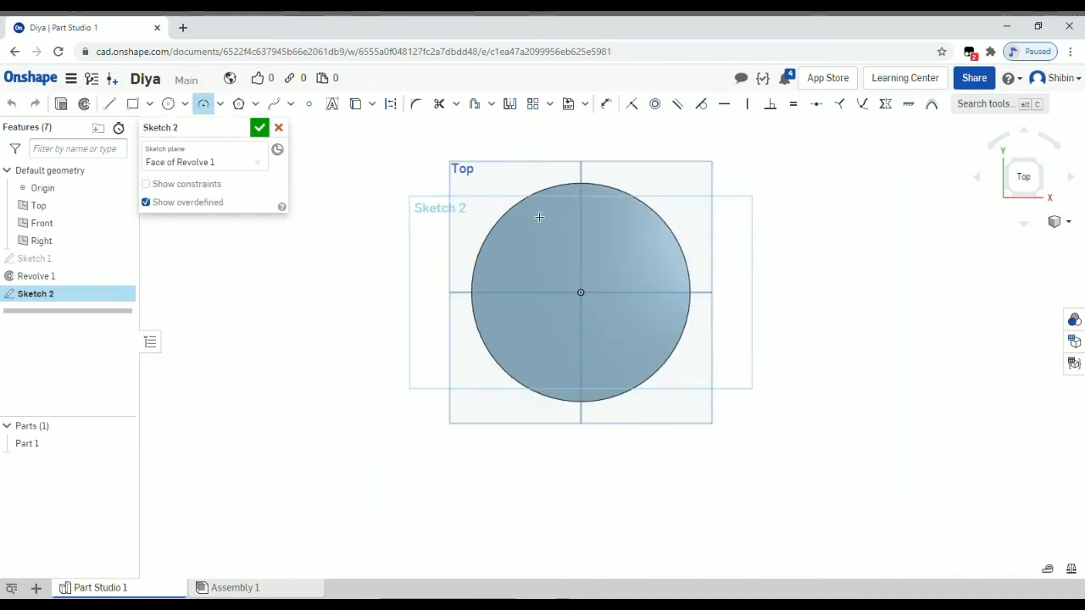
scroll(584, 378, "up", 2)
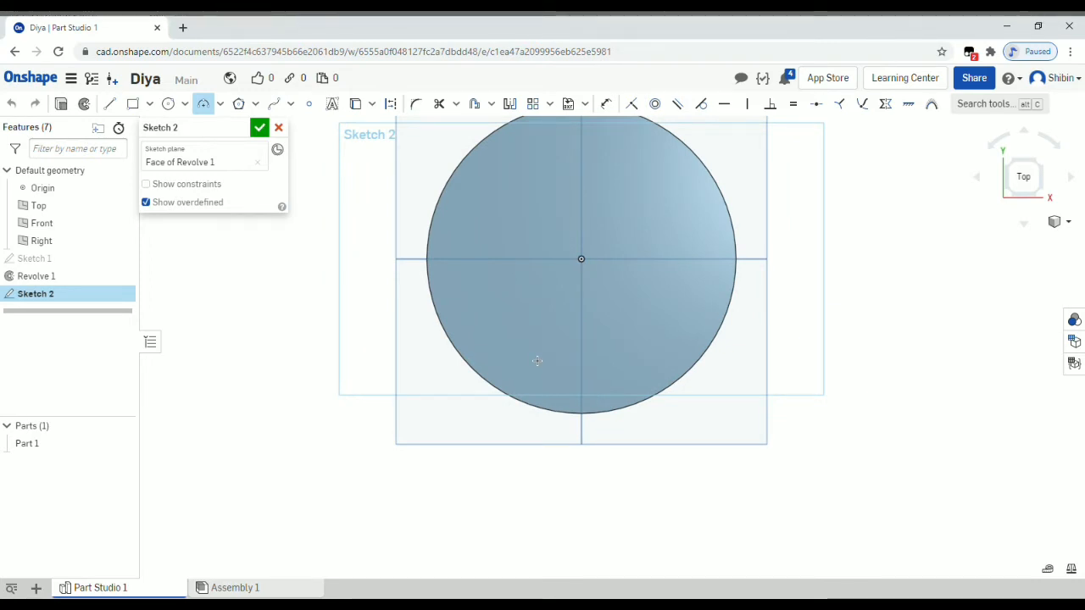
left_click(534, 358)
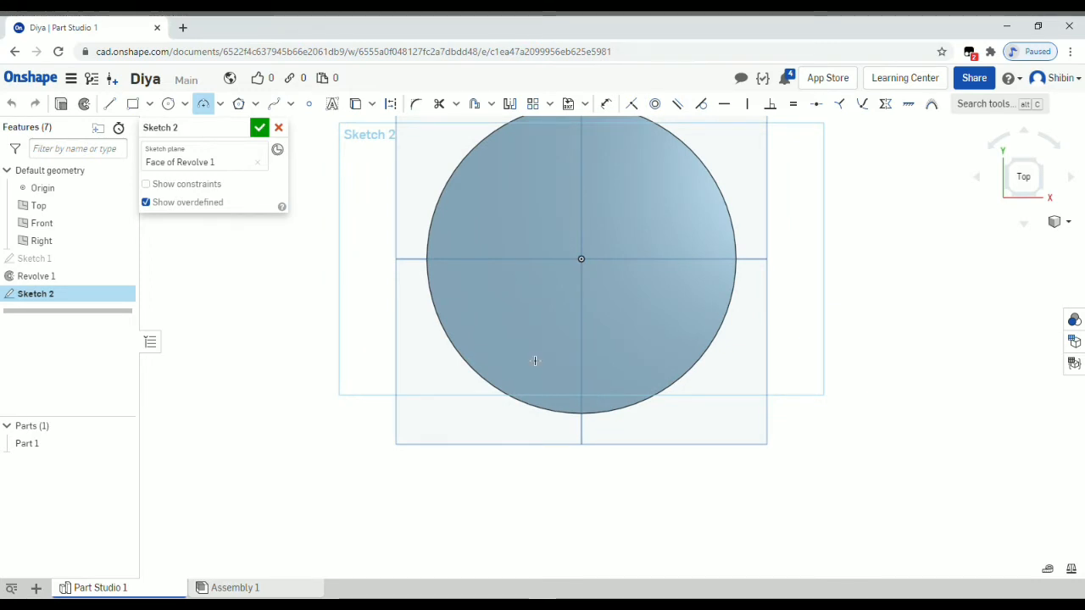
left_click(582, 469)
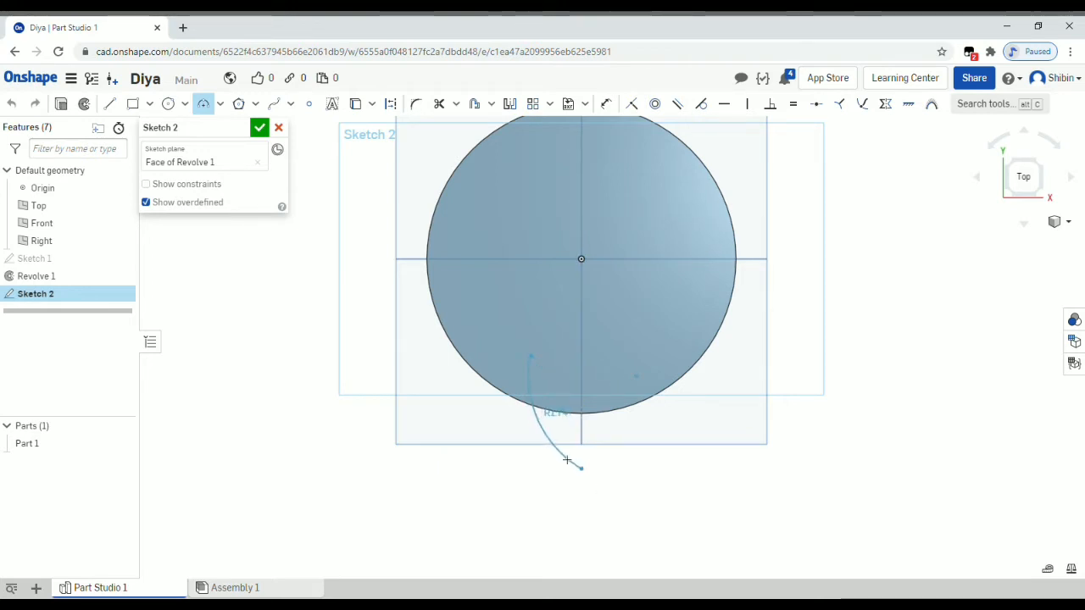
left_click(567, 457)
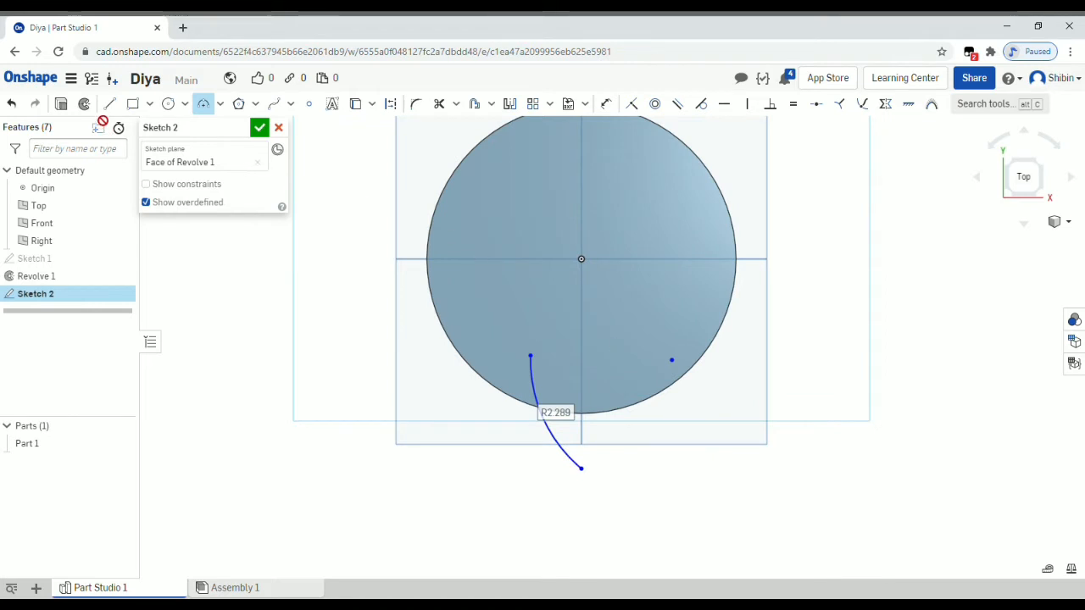
Step: Close the spout profile with a line of about 0.907 in from the arc's inner end and a vertical line of about 2.216 in below the origin
left_click(111, 107)
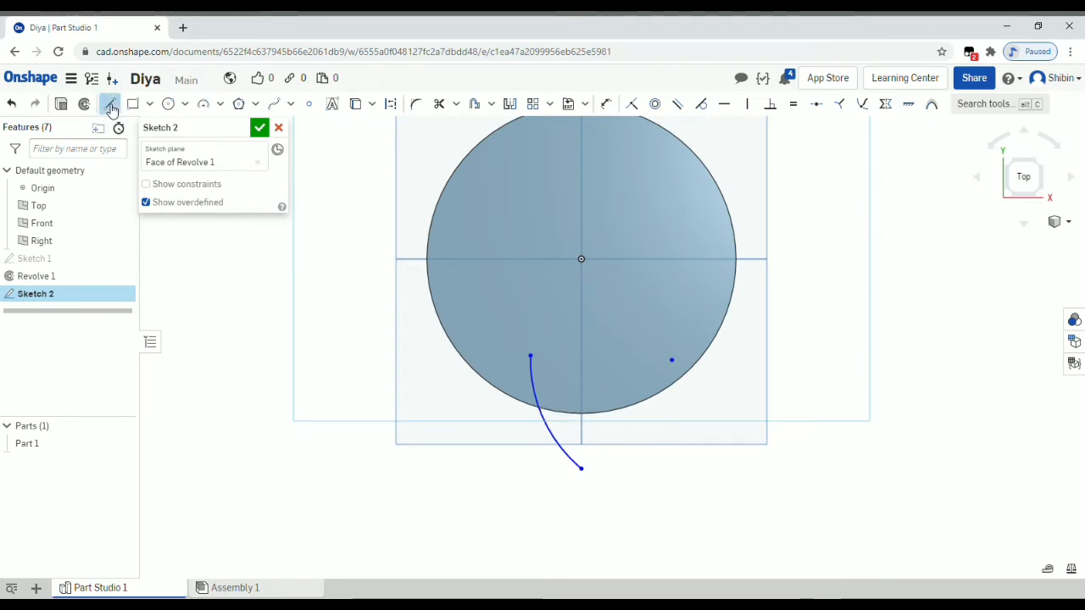
left_click(530, 356)
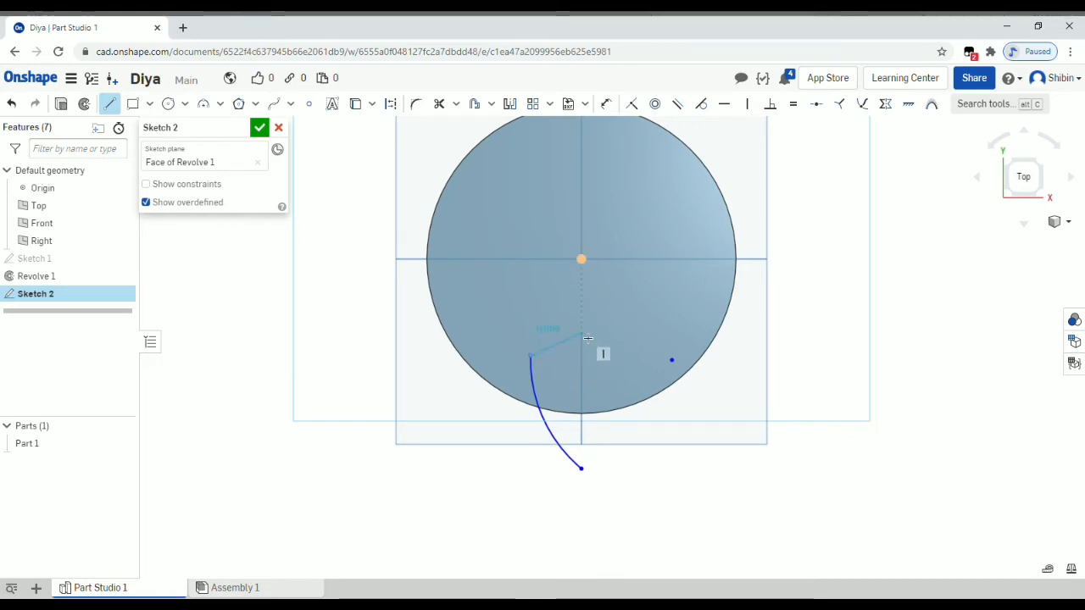
left_click(581, 332)
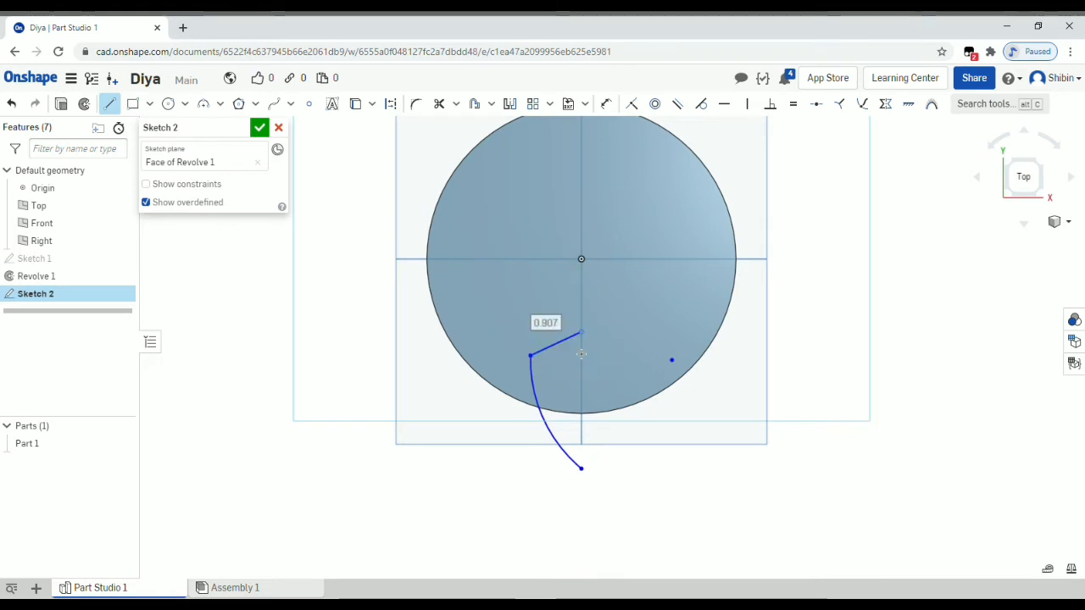
left_click(581, 467)
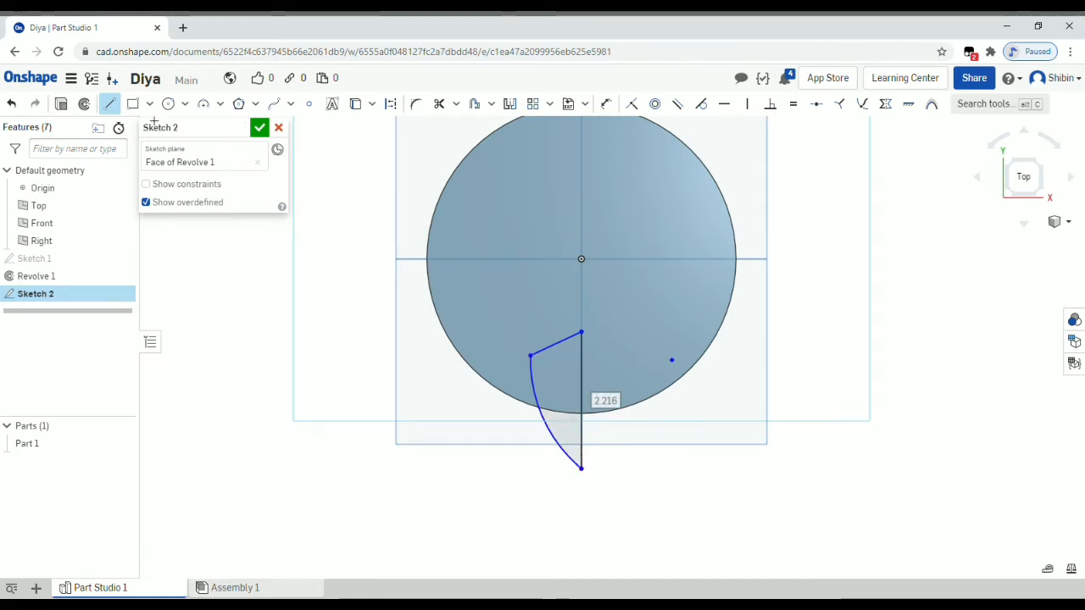
Step: Set up a Revolve of the spout profile about its vertical line, added to the bowl part
left_click(87, 106)
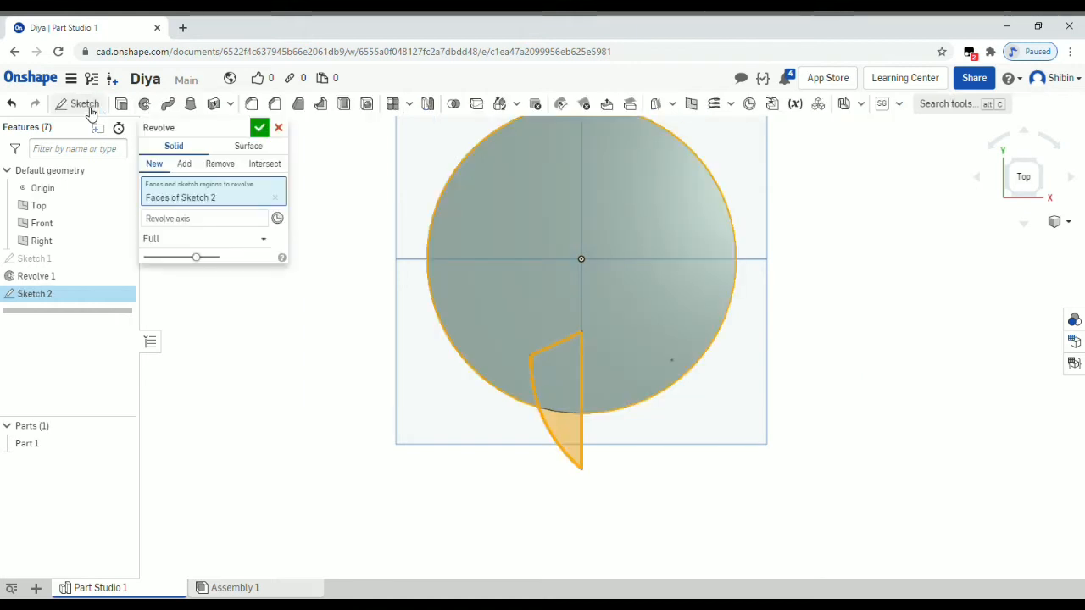
left_click(175, 222)
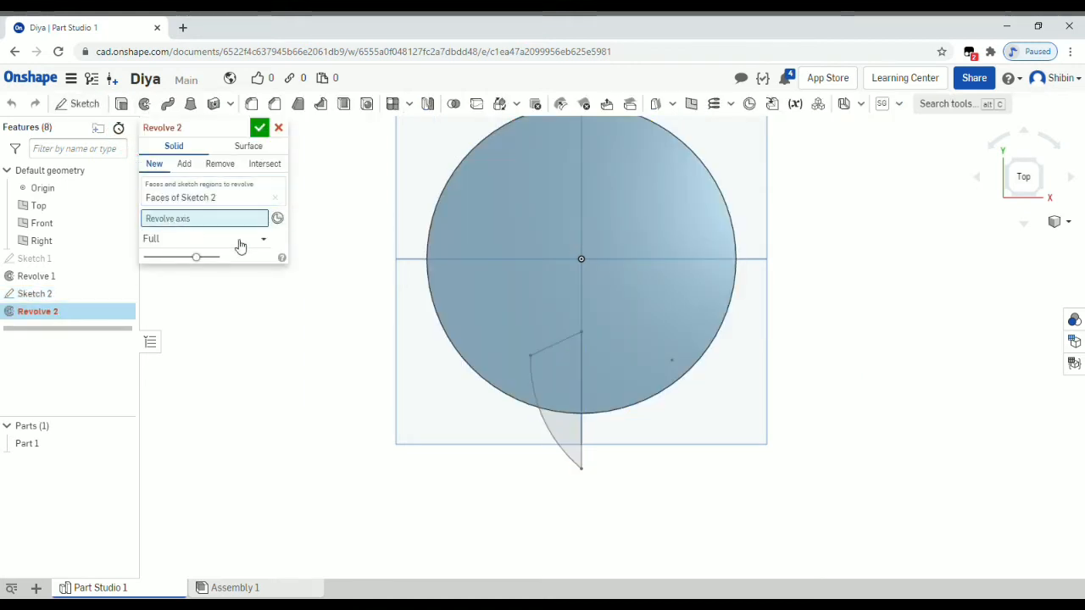
left_click(582, 441)
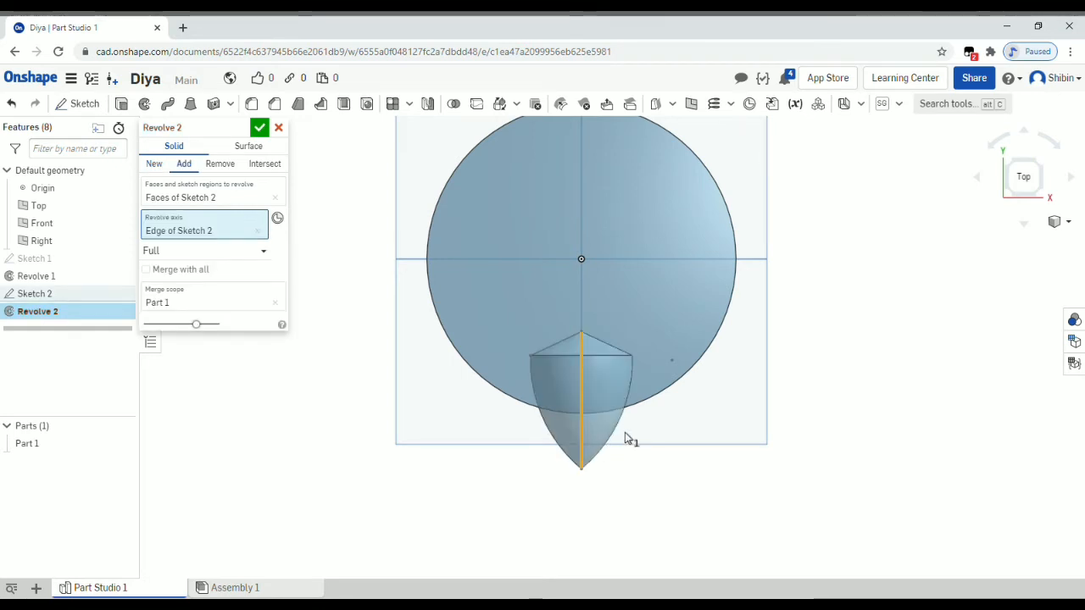
right_click_drag(624, 432, 440, 302)
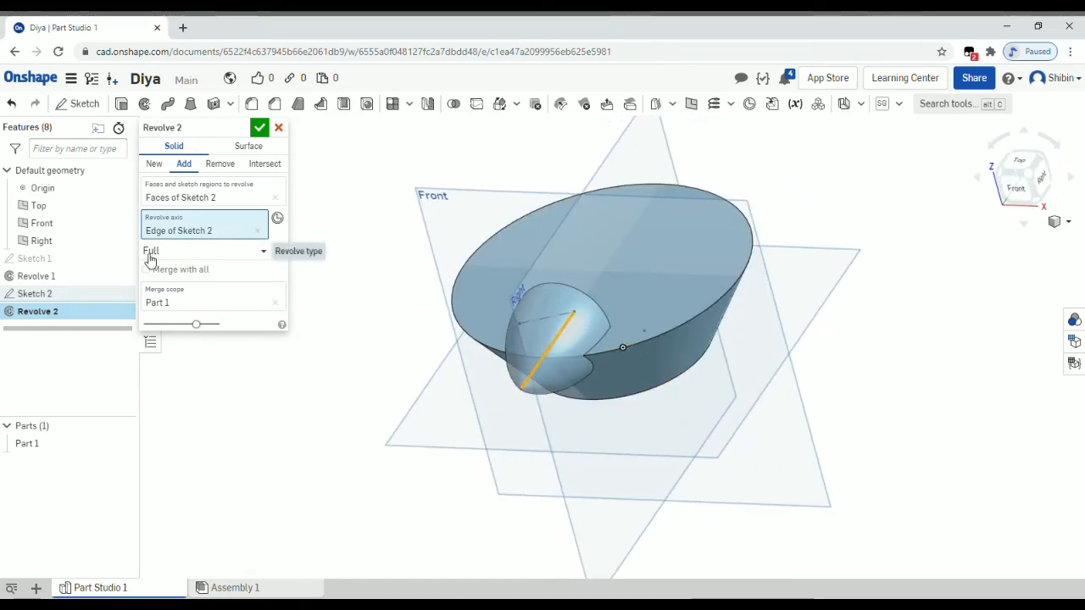
Step: Limit the spout revolve to one direction at 180 degrees, sweeping below the bowl's top face, and accept it
left_click(217, 256)
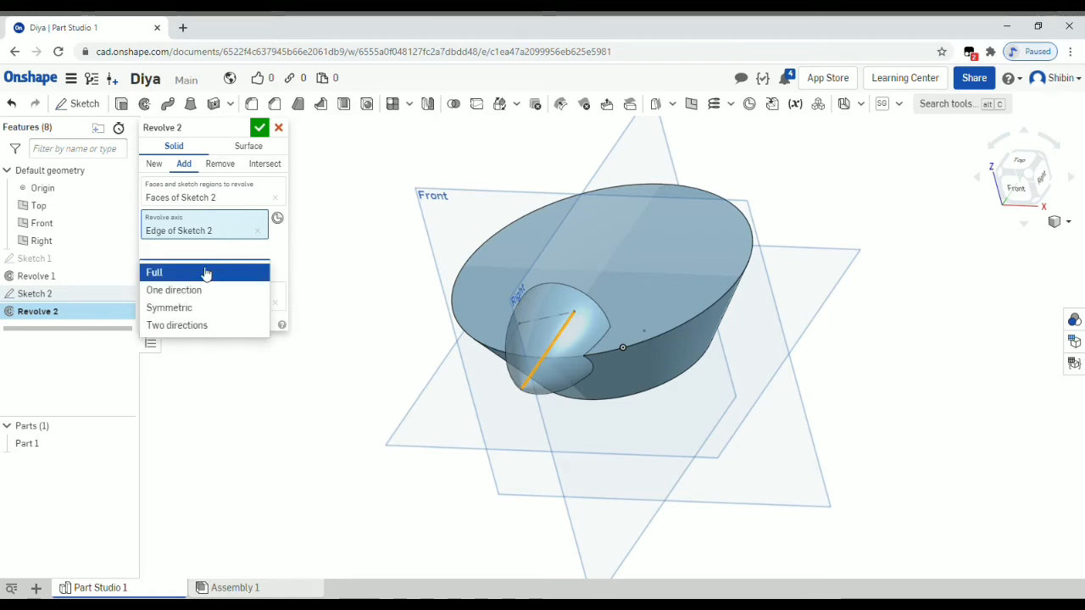
left_click(194, 290)
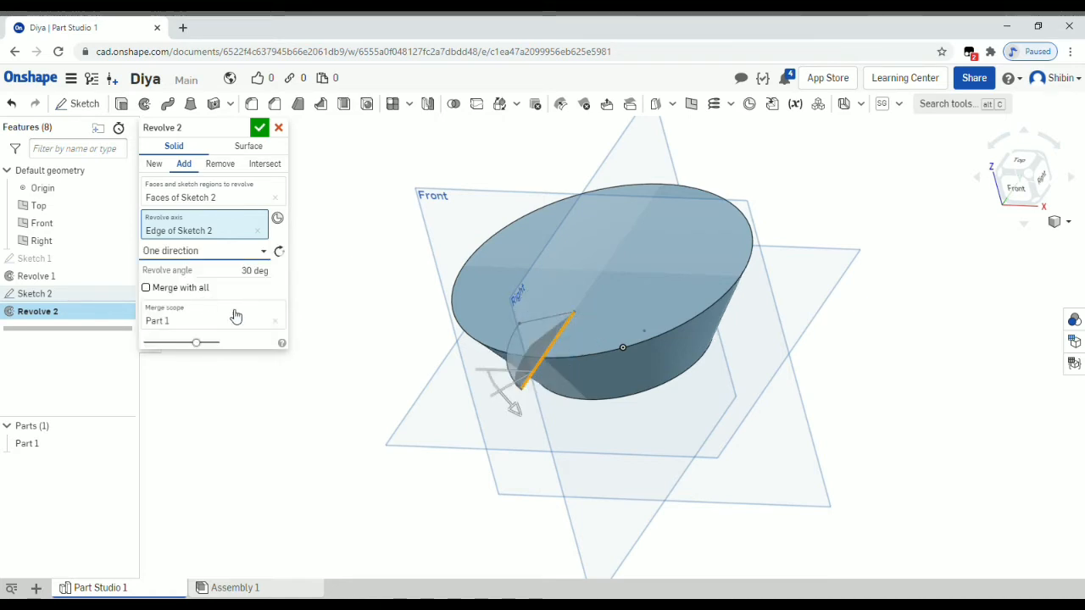
right_click_drag(576, 421, 591, 326)
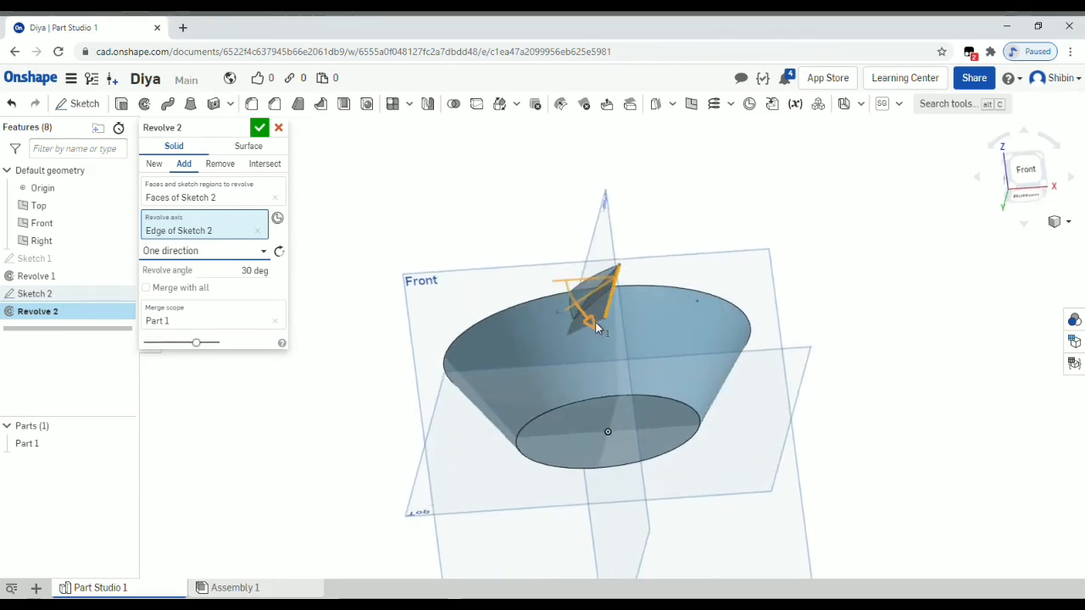
left_click_drag(595, 330, 692, 332)
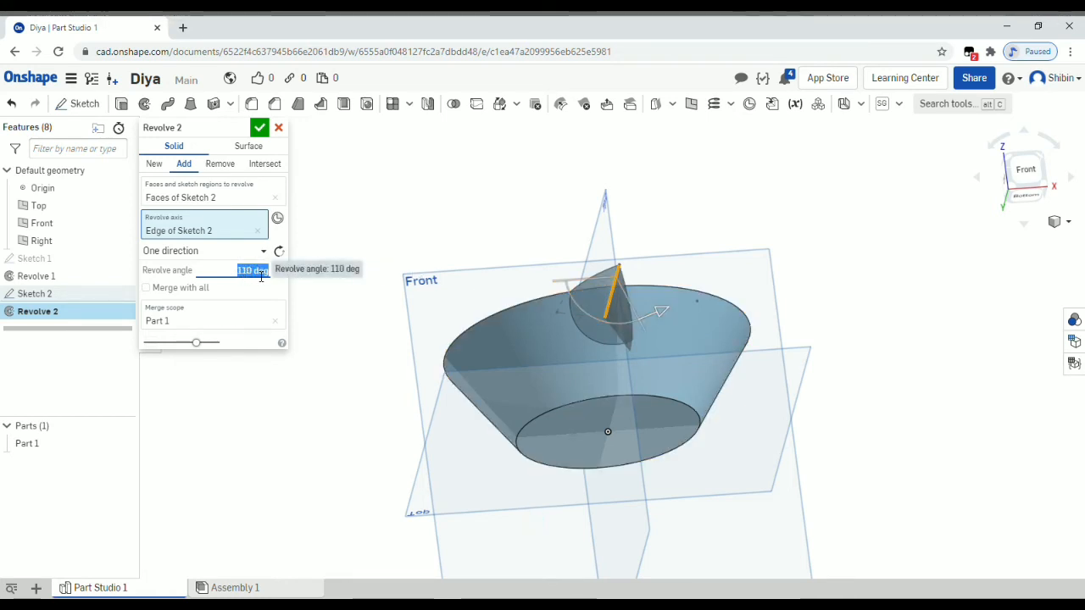
type("180")
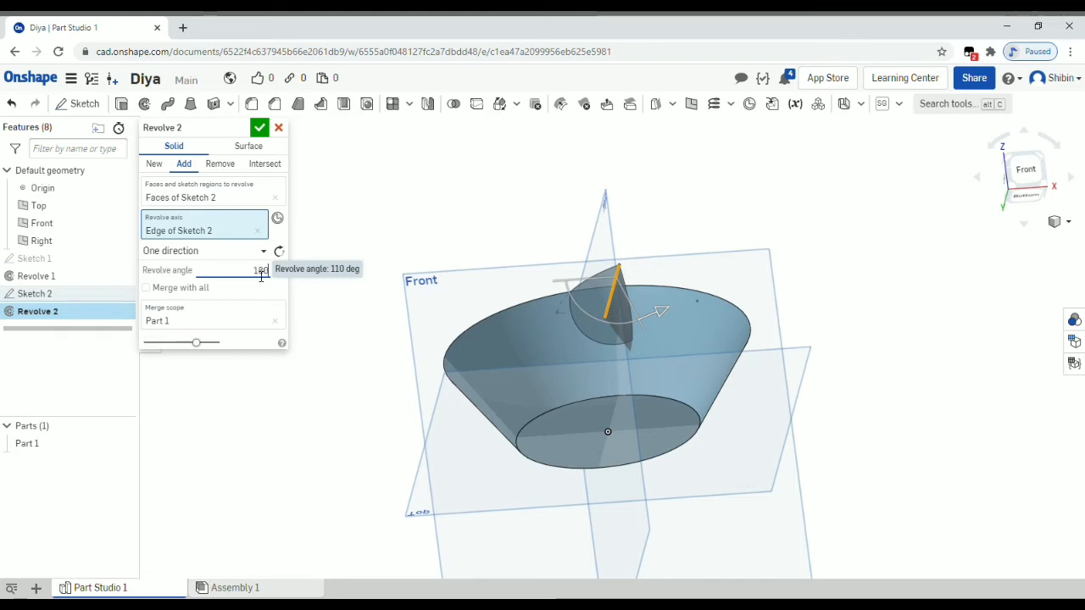
right_click_drag(739, 368, 706, 422)
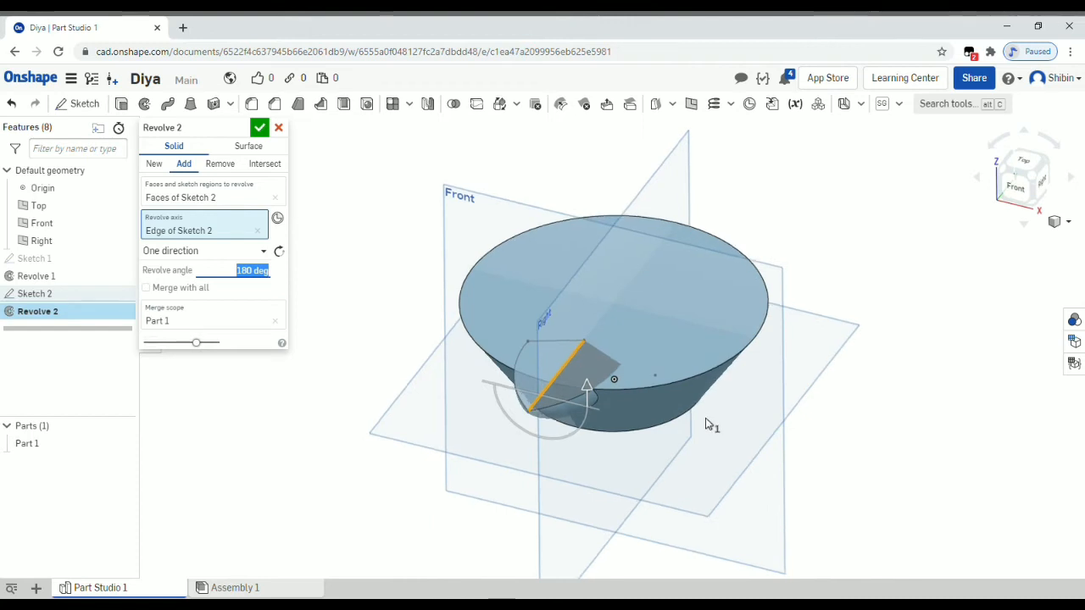
left_click(260, 129)
Step: Shell the body outward with a thickness of 0.2 in, removing the top face including the spout
right_click_drag(580, 411, 614, 323)
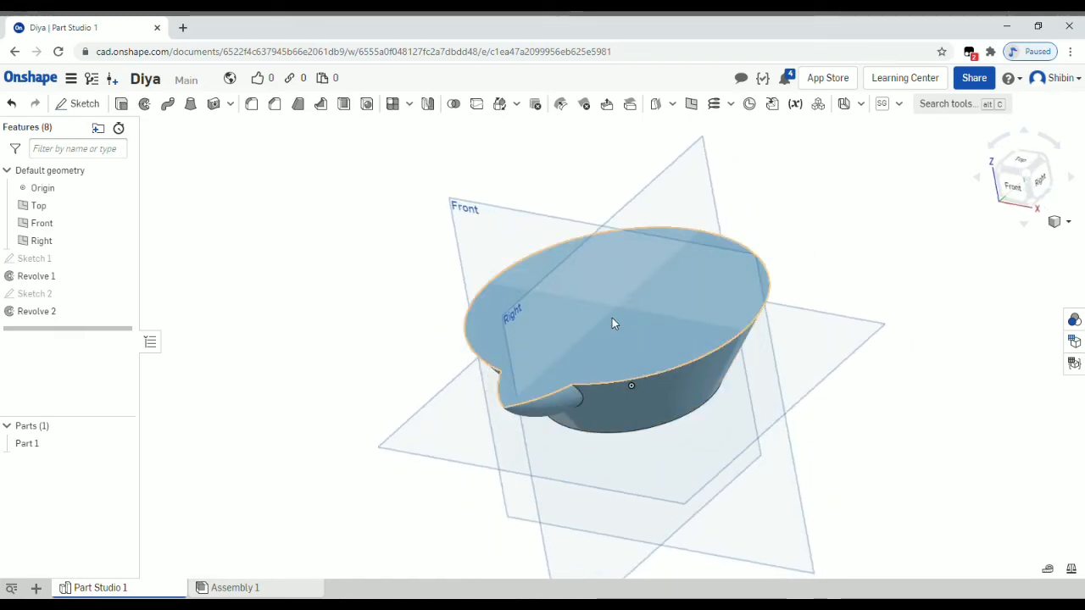
left_click(615, 323)
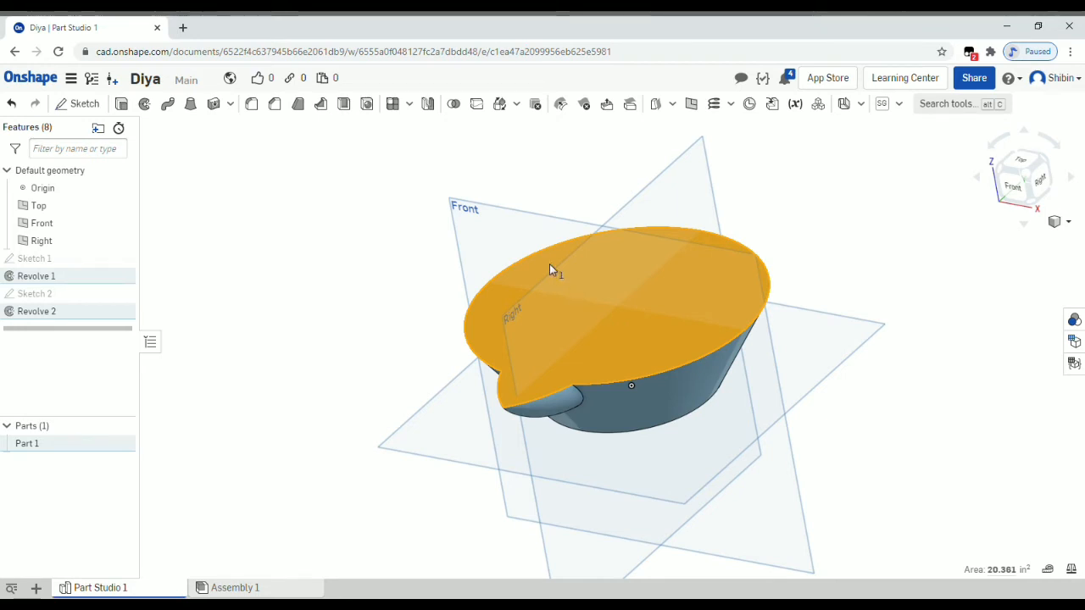
left_click(351, 113)
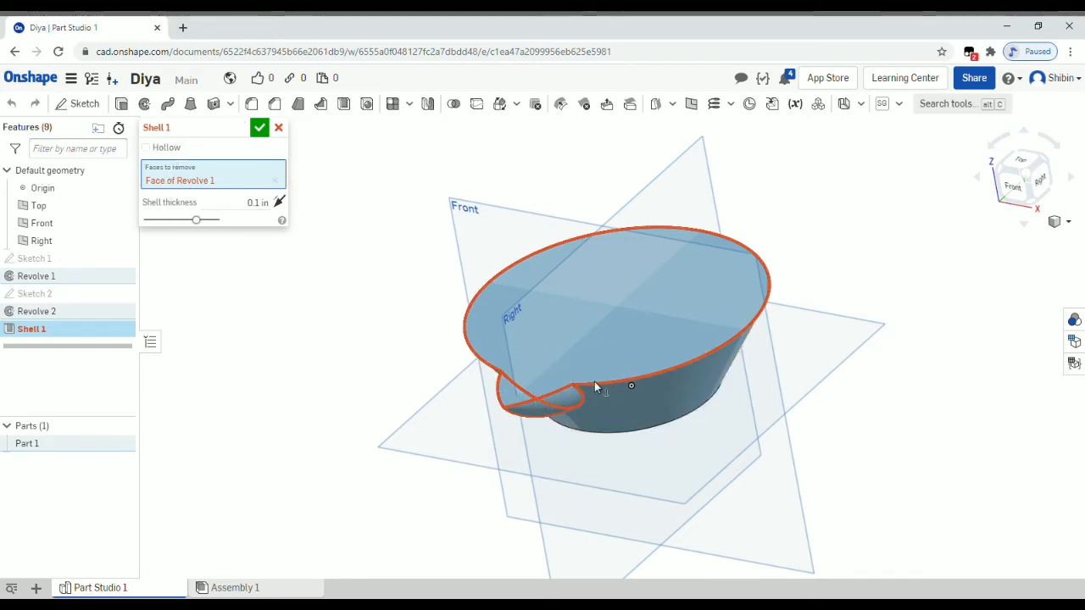
left_click(276, 206)
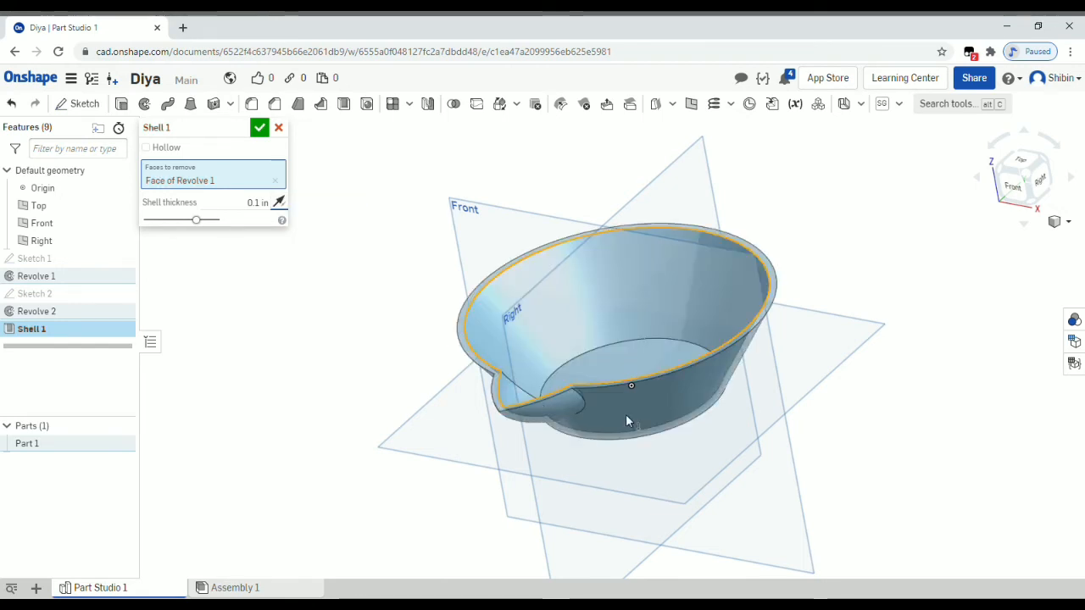
left_click(245, 204)
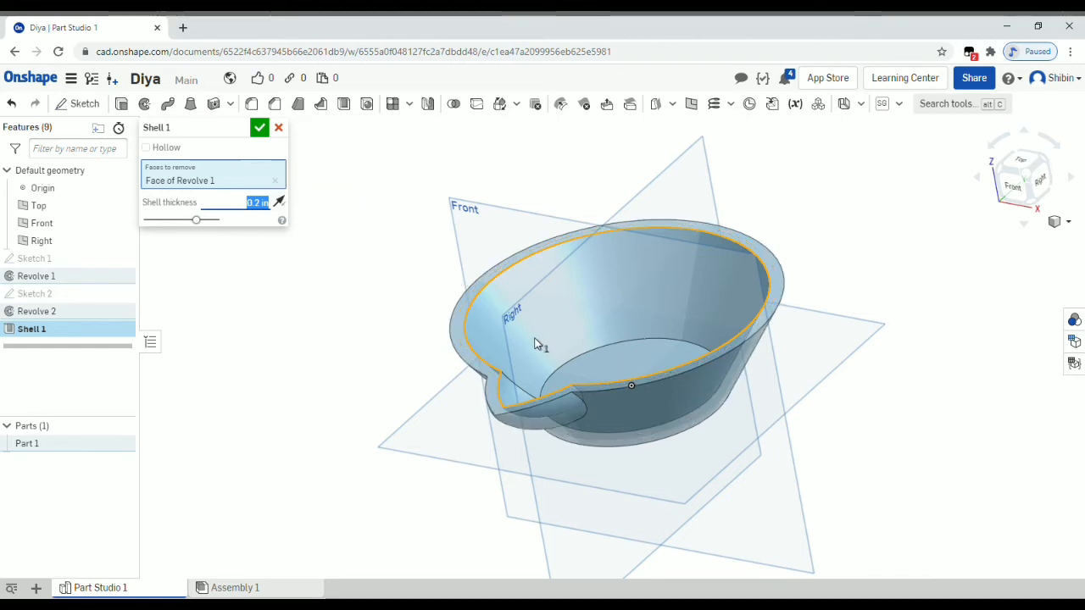
right_click_drag(622, 395, 647, 447)
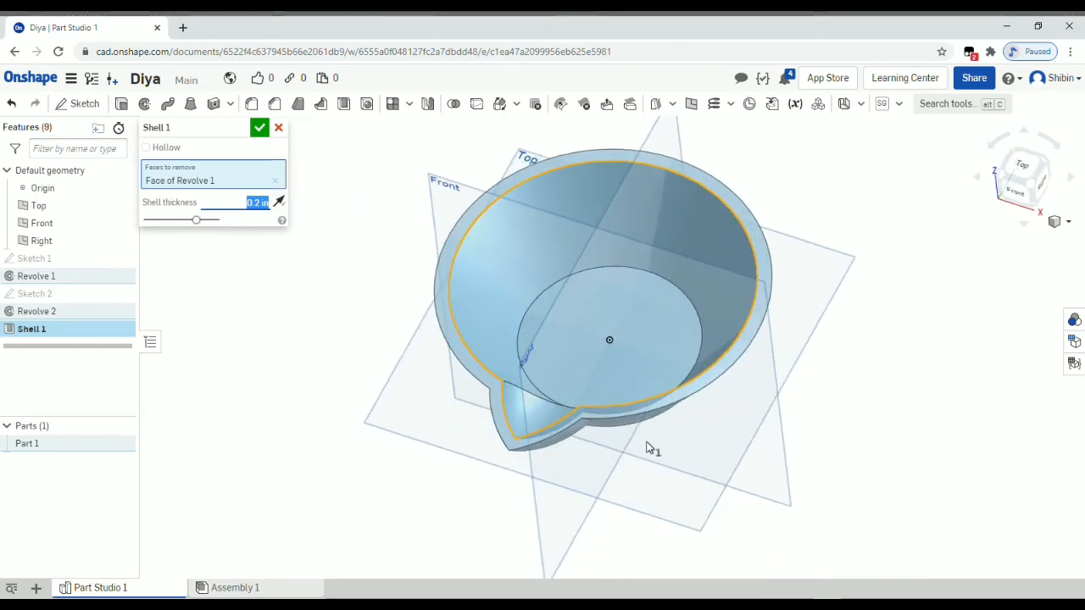
left_click(260, 128)
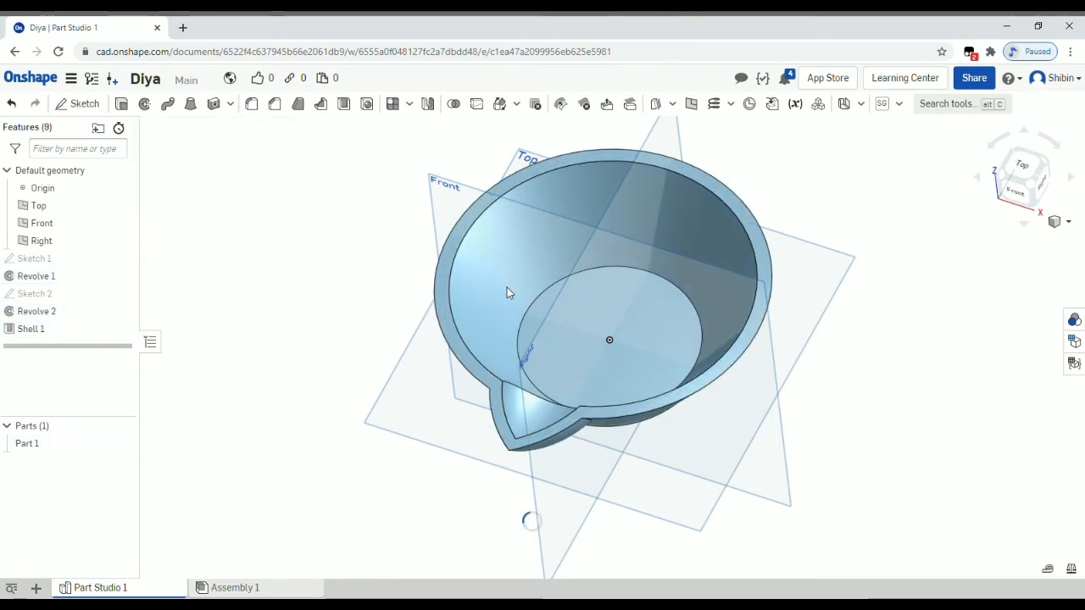
Step: Open the appearance settings for Part 1
right_click_drag(576, 317, 563, 295)
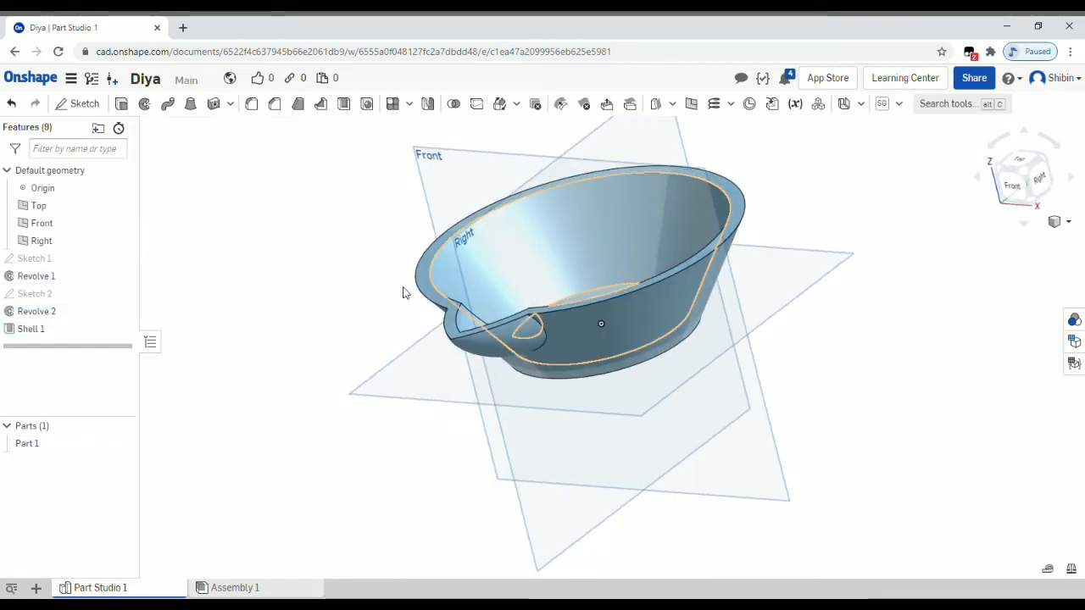
left_click(45, 448)
right_click(45, 447)
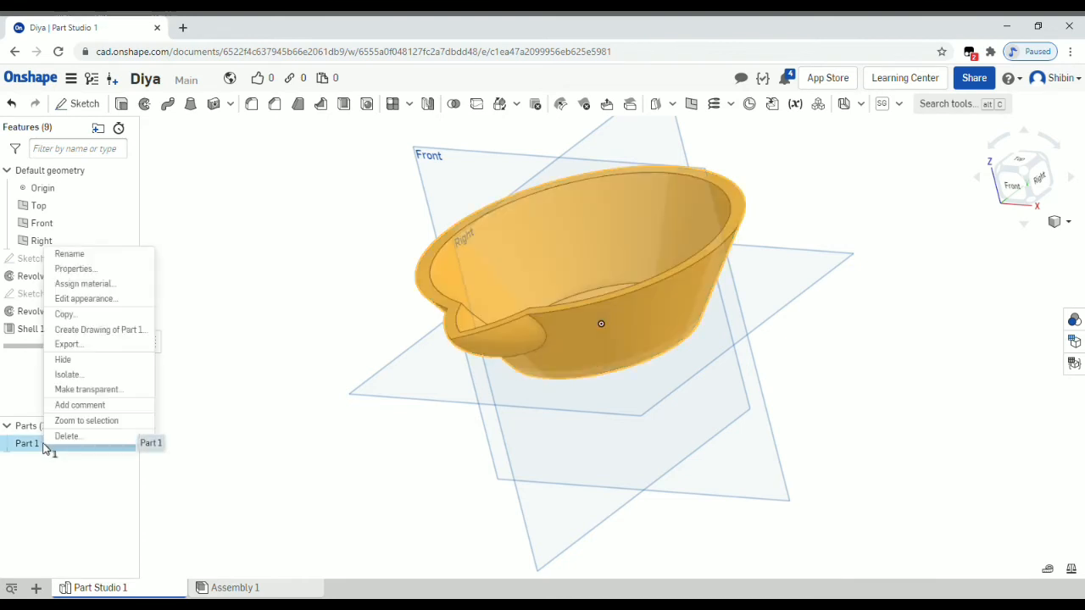
left_click(88, 301)
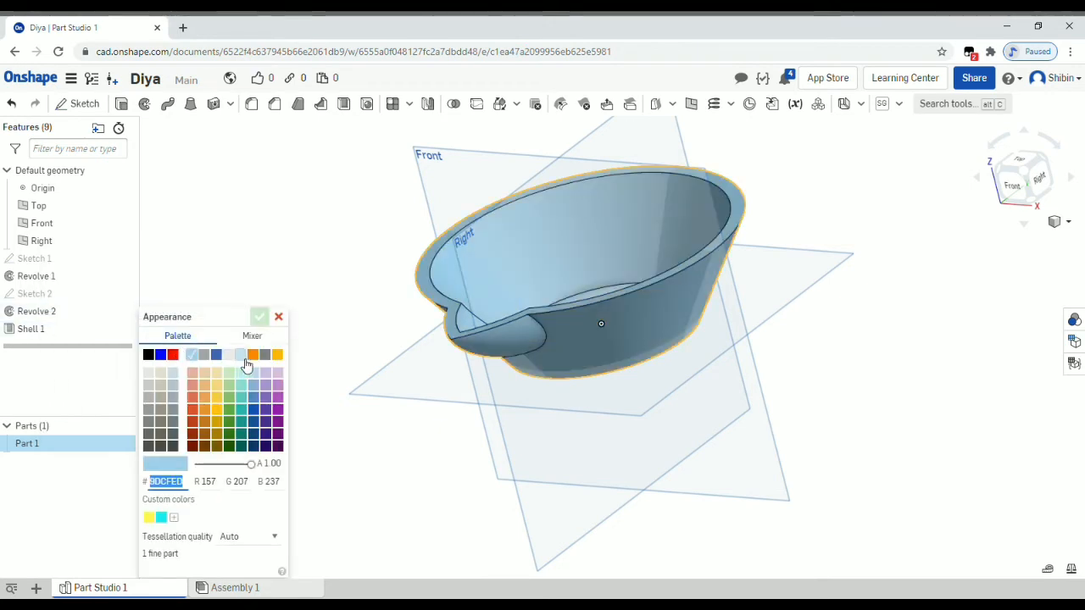
Step: Try amber, orange, red and two green shades as the part's color
left_click(279, 356)
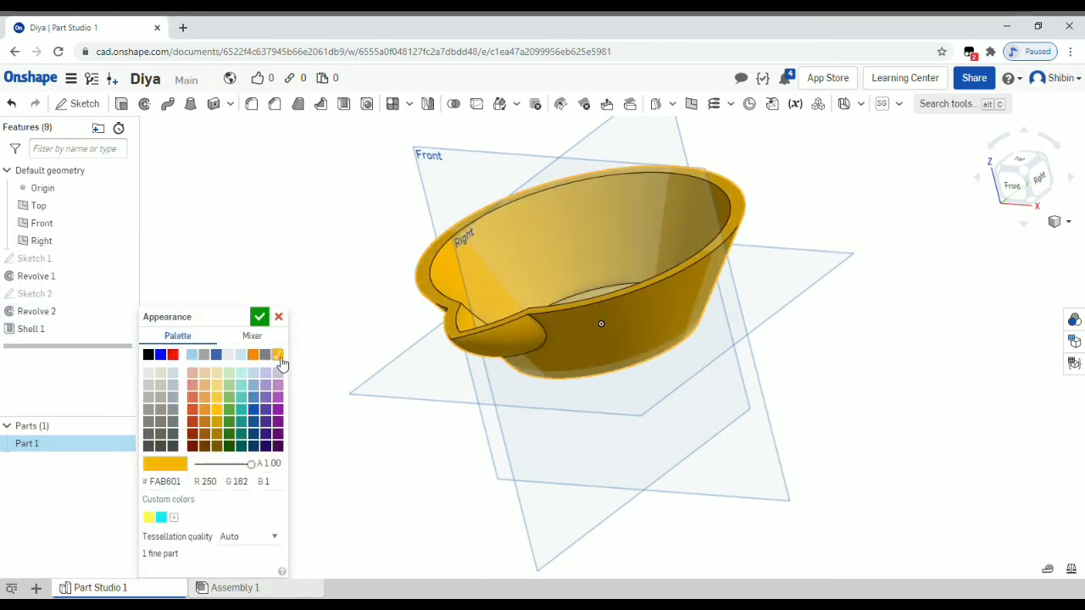
left_click(253, 356)
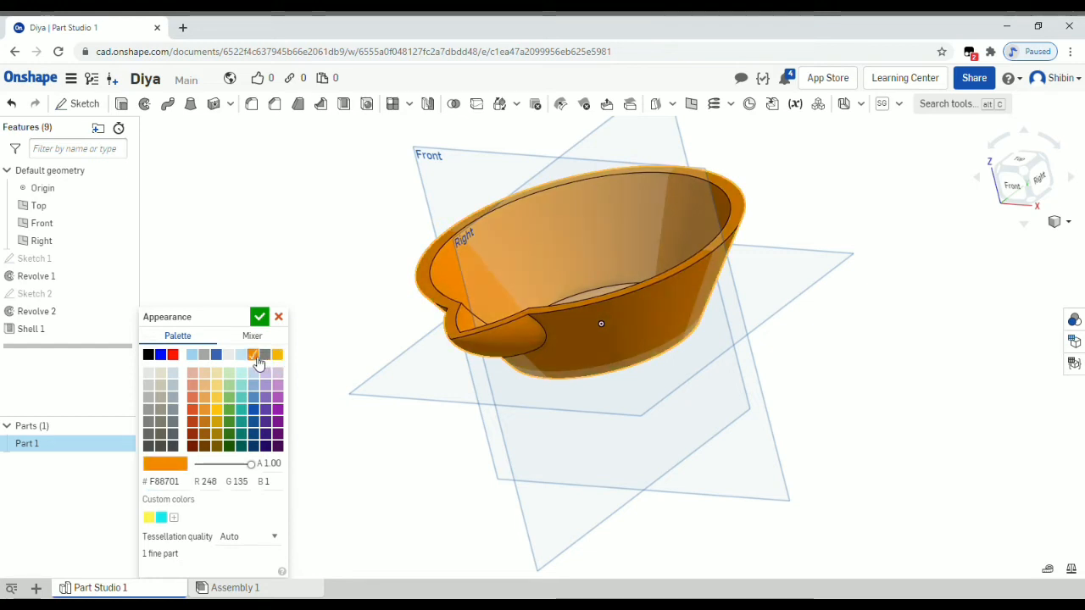
right_click_drag(437, 402, 444, 412)
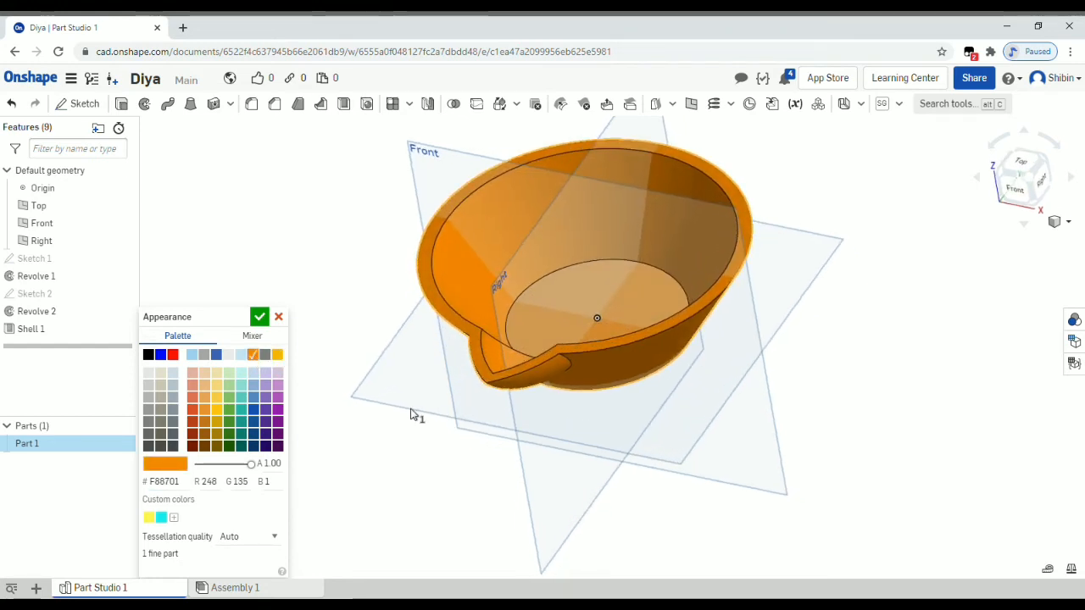
left_click(174, 356)
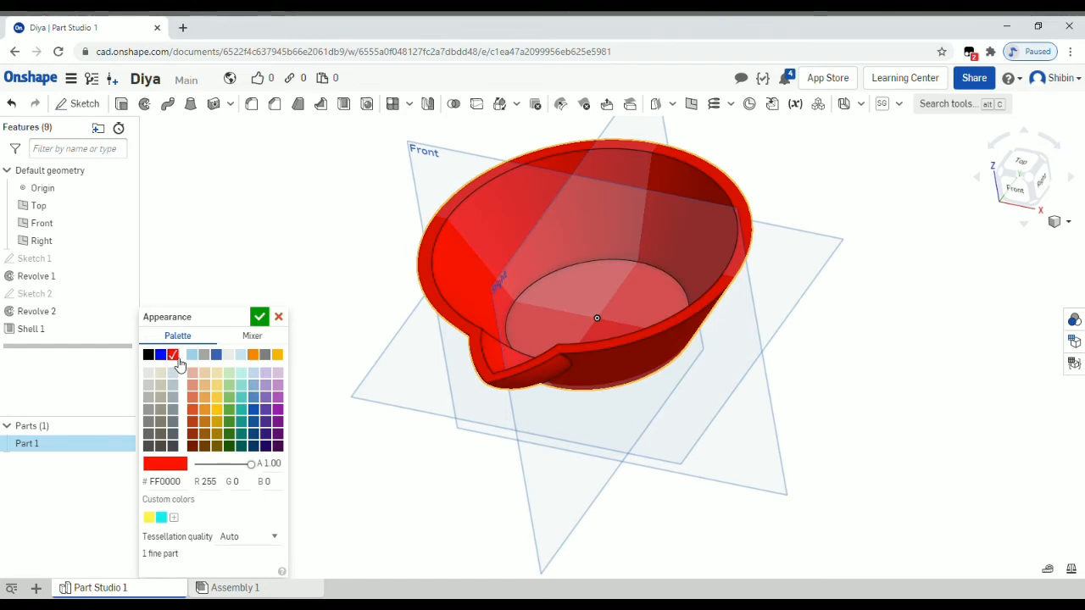
left_click(232, 396)
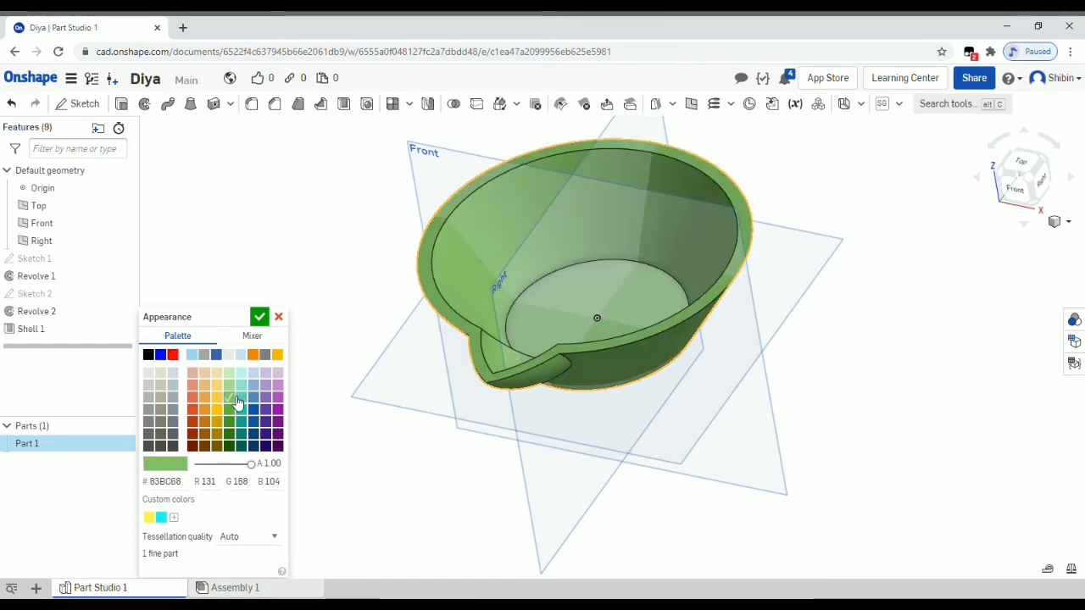
left_click(230, 410)
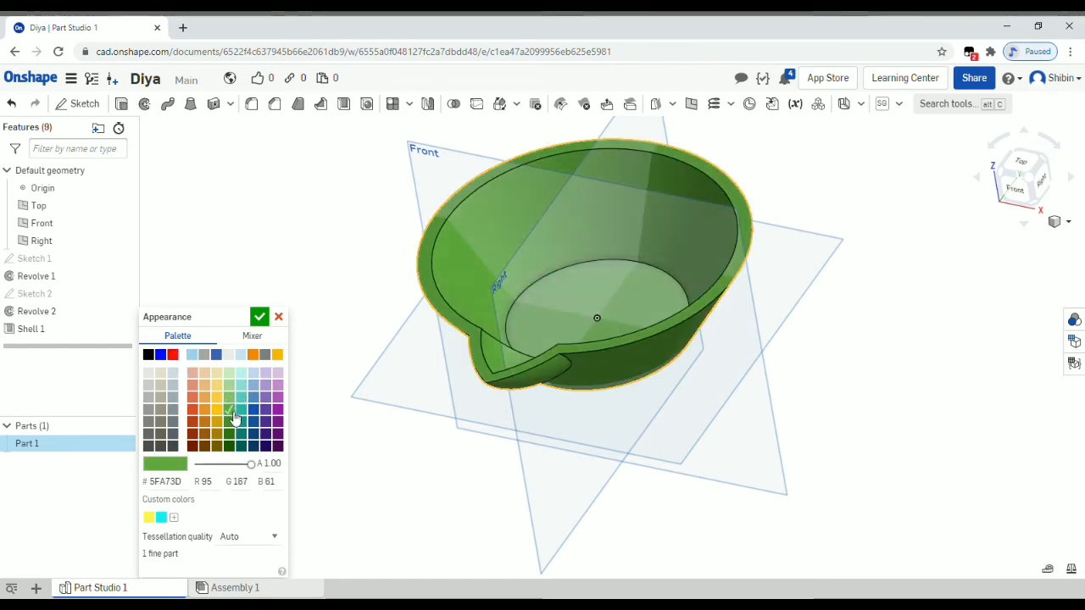
Step: Color the part dark reddish brown (751B00) and apply the appearance
left_click(193, 447)
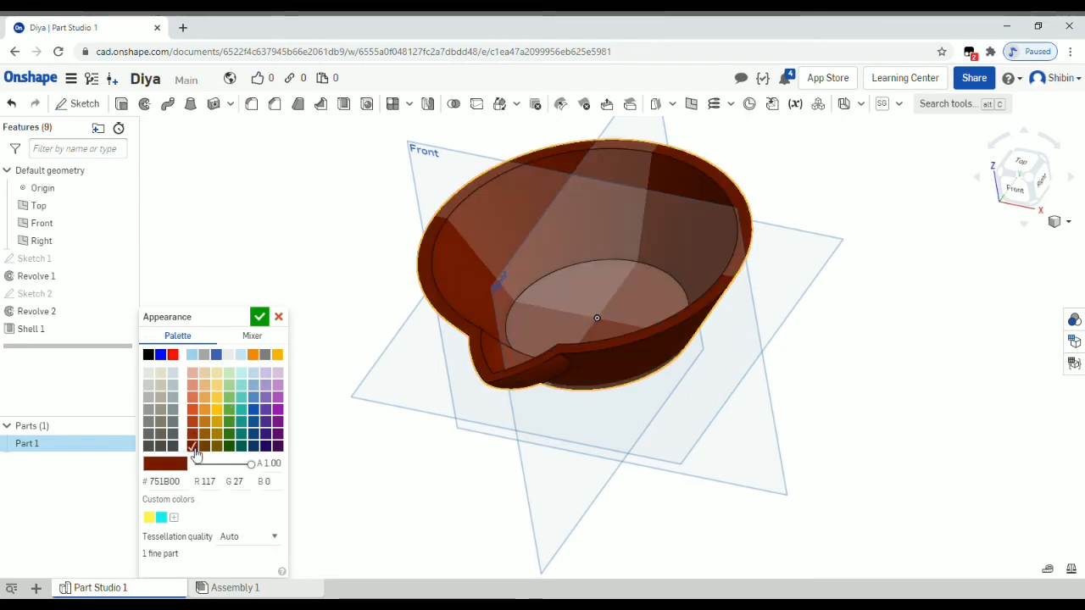
right_click_drag(407, 443, 387, 414)
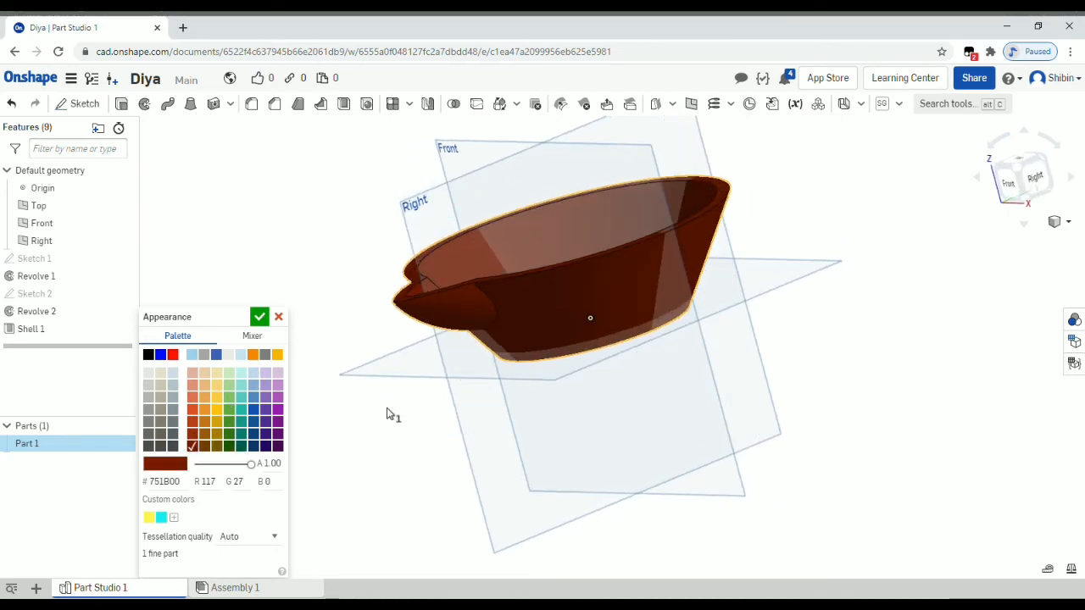
left_click(260, 317)
Step: Examine the colored lamp's interior and spout up close, finishing with the Top view
right_click_drag(571, 373, 573, 405)
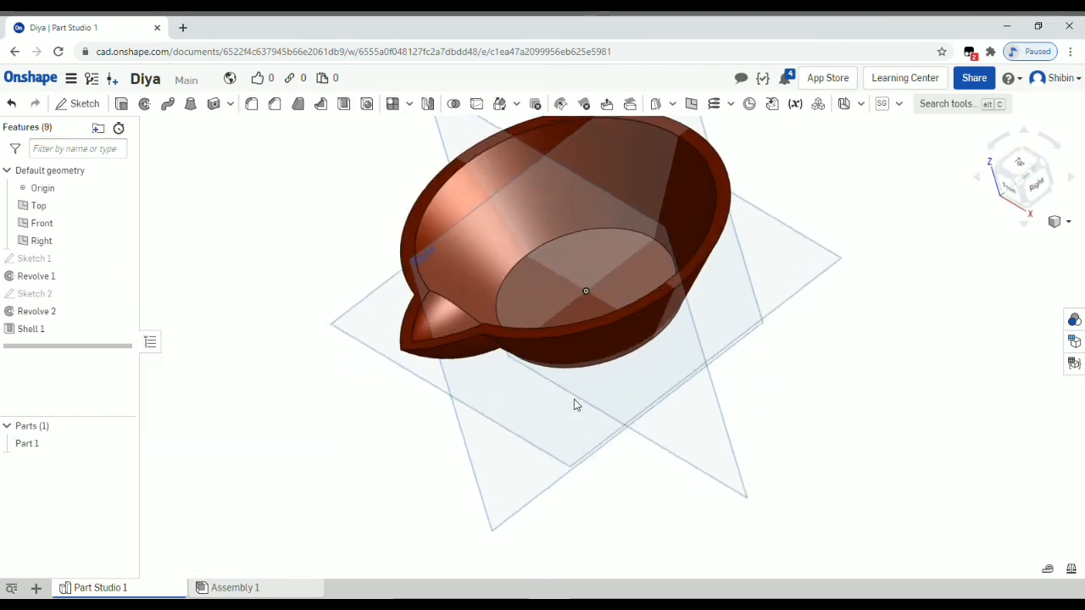
scroll(471, 307, "up", 3)
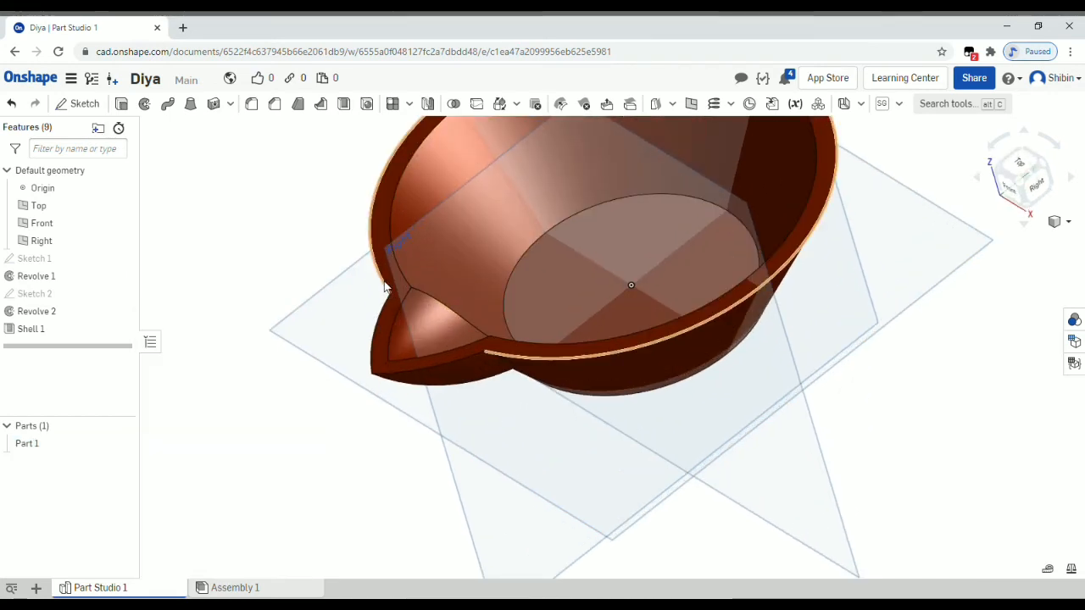
left_click(1017, 173)
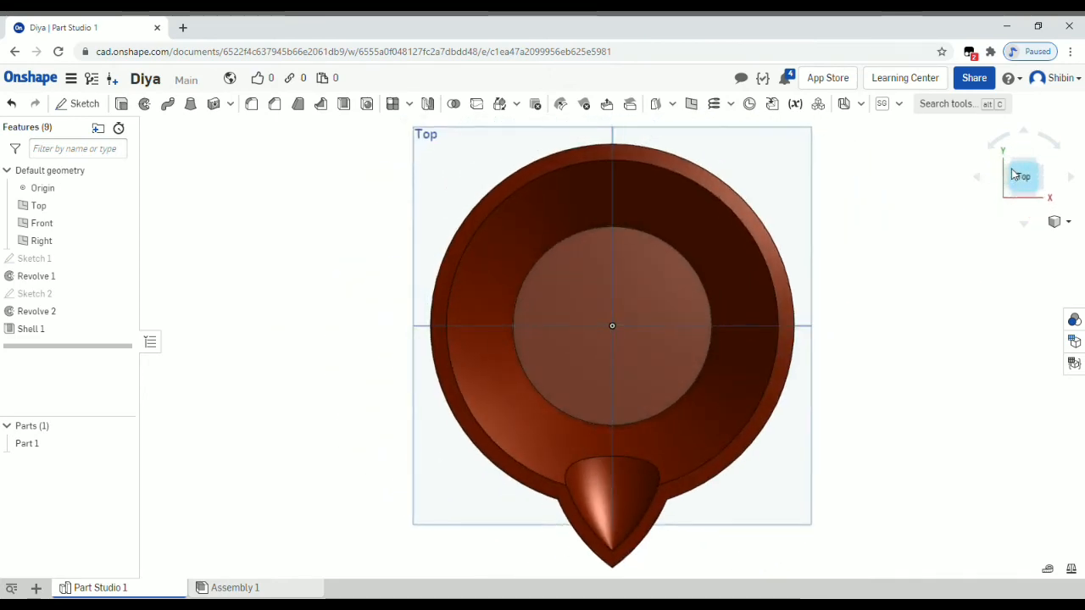
Step: Fillet the outer edge where the spout meets the bowl with a 0.2 in radius
right_click_drag(688, 458, 645, 392)
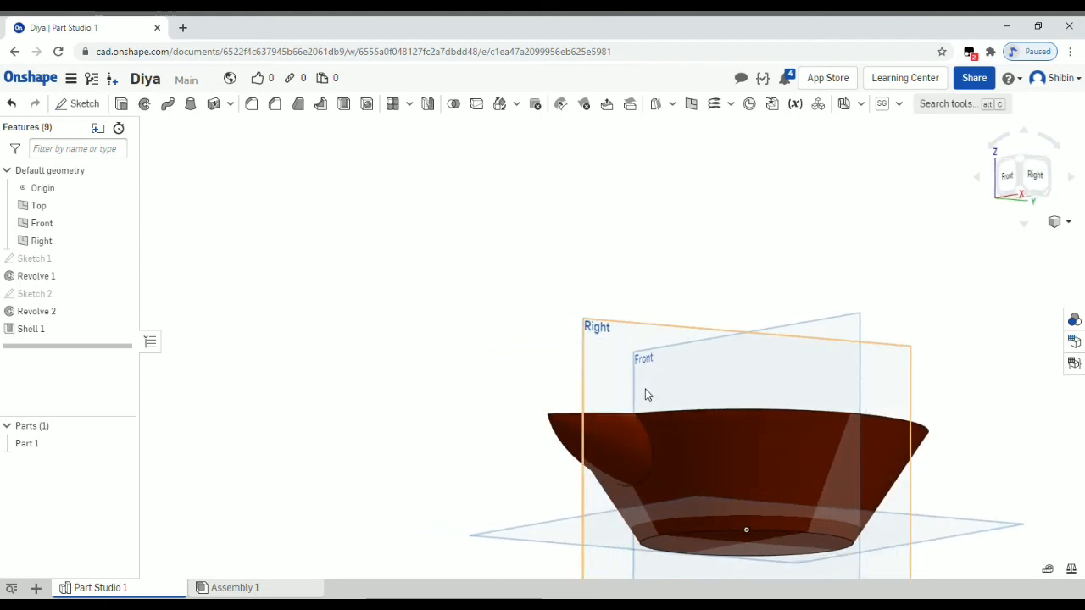
scroll(657, 462, "up", 5)
left_click(643, 461)
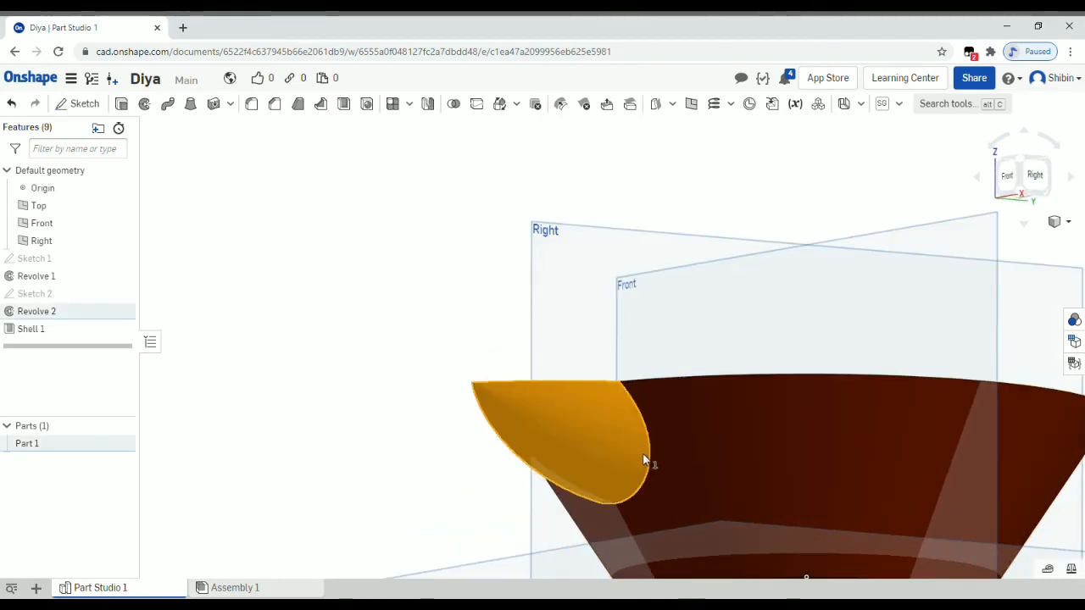
left_click(555, 330)
scroll(503, 305, "down", 3)
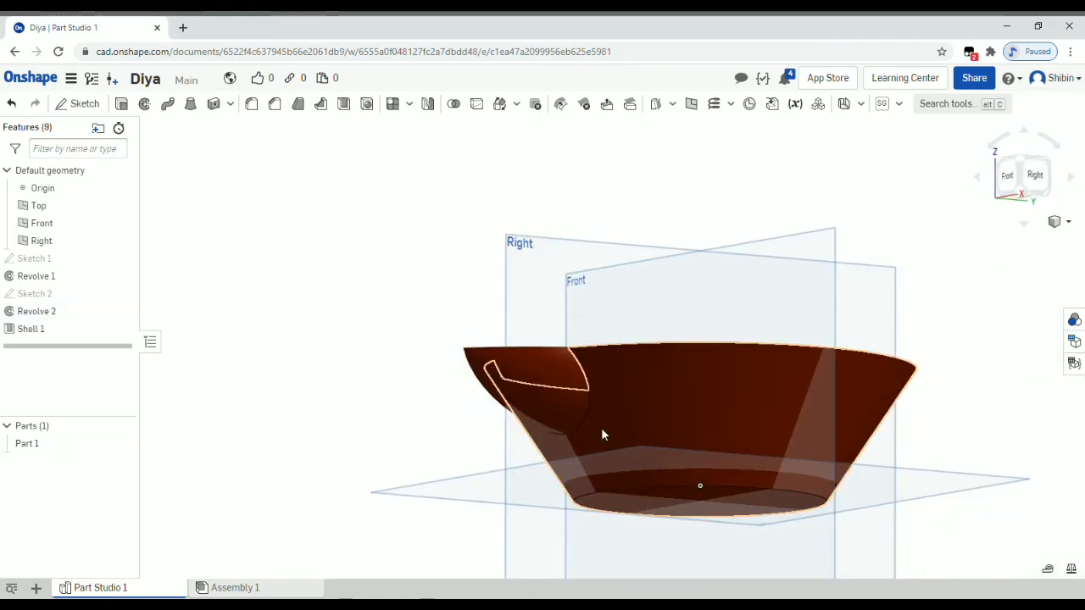
scroll(584, 407, "up", 5)
left_click(576, 396)
right_click_drag(580, 398, 580, 430)
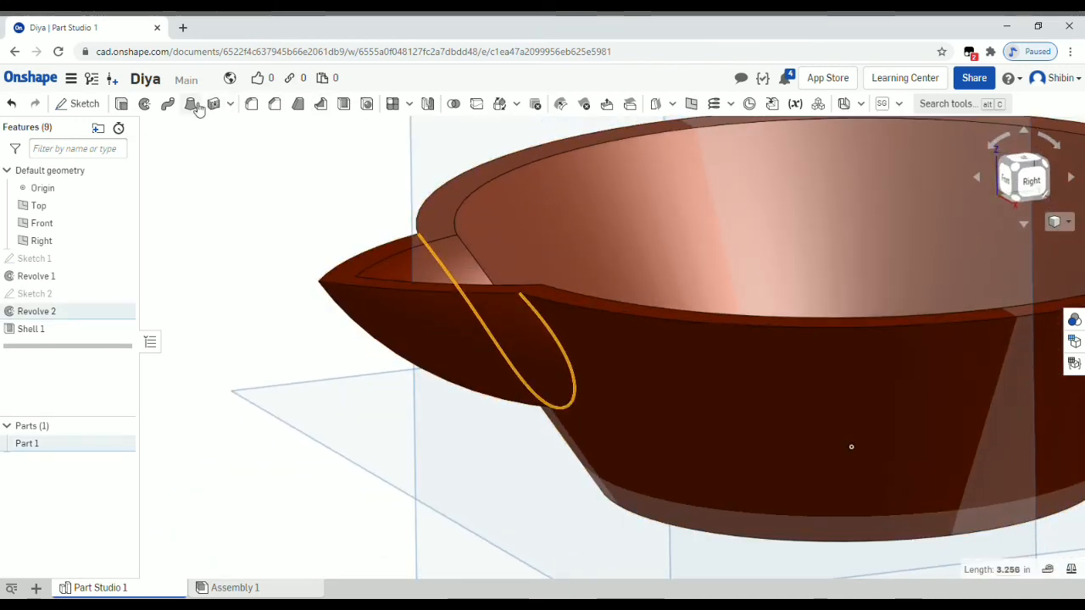
left_click(258, 105)
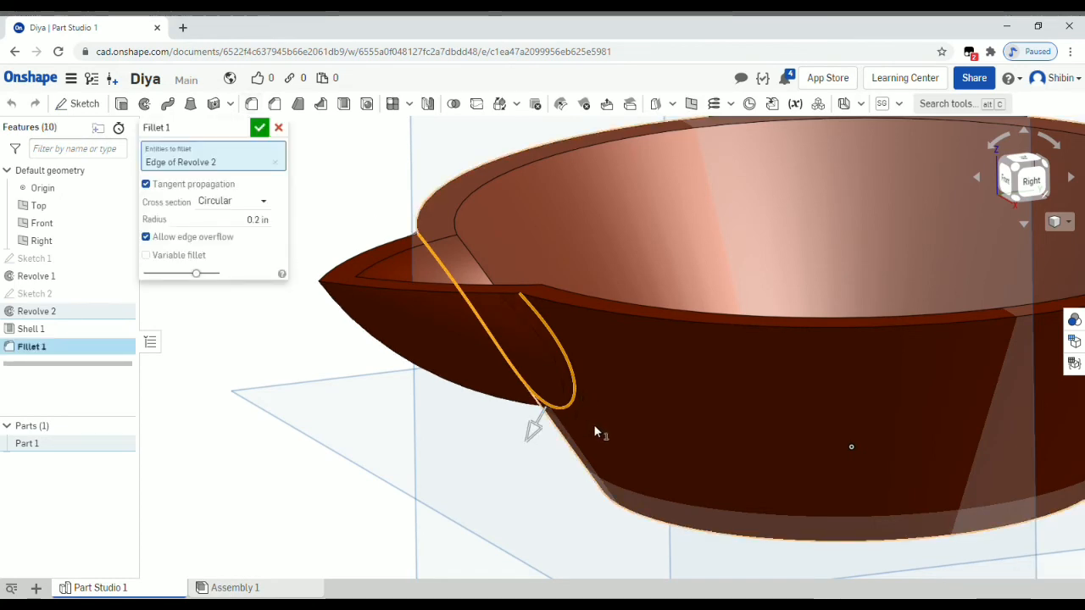
right_click_drag(595, 432, 617, 407)
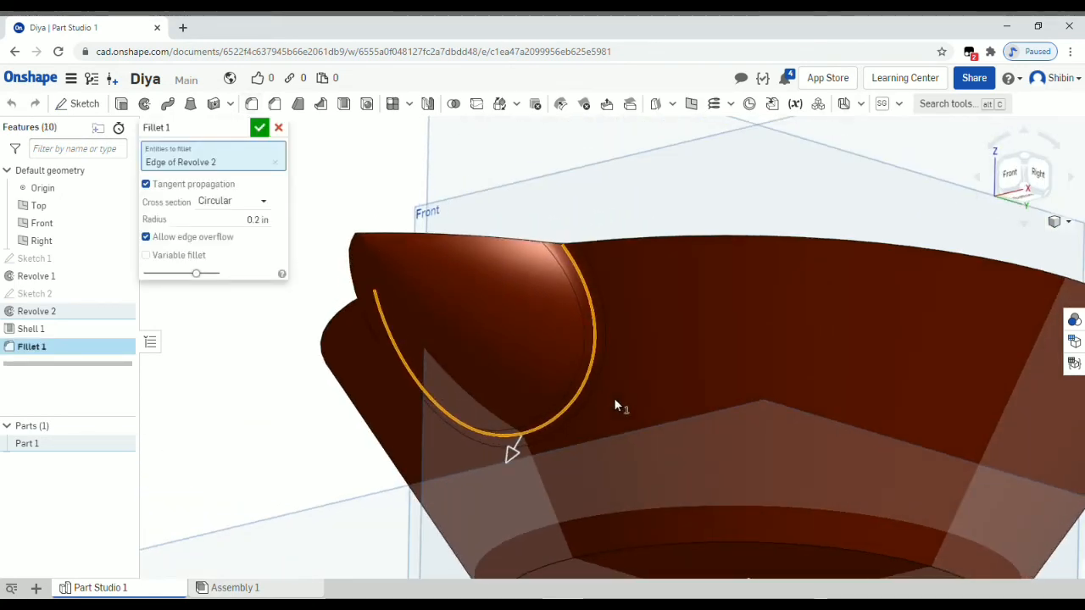
left_click(259, 127)
Step: Round the lamp's top rim face, including around the spout, with a 0.1 in fillet
right_click_drag(578, 344, 566, 407)
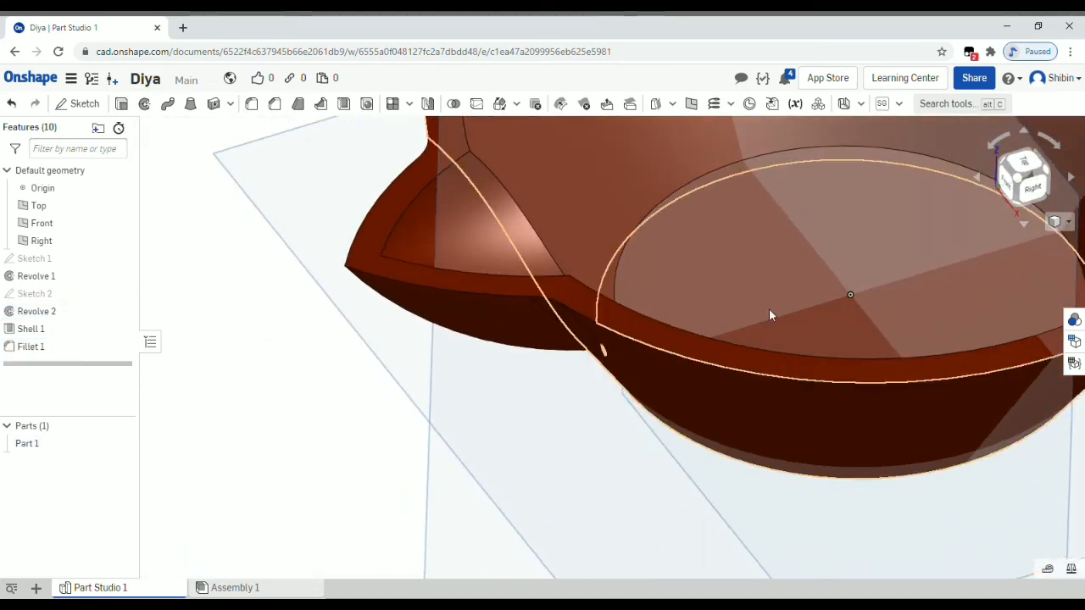
left_click(1027, 166)
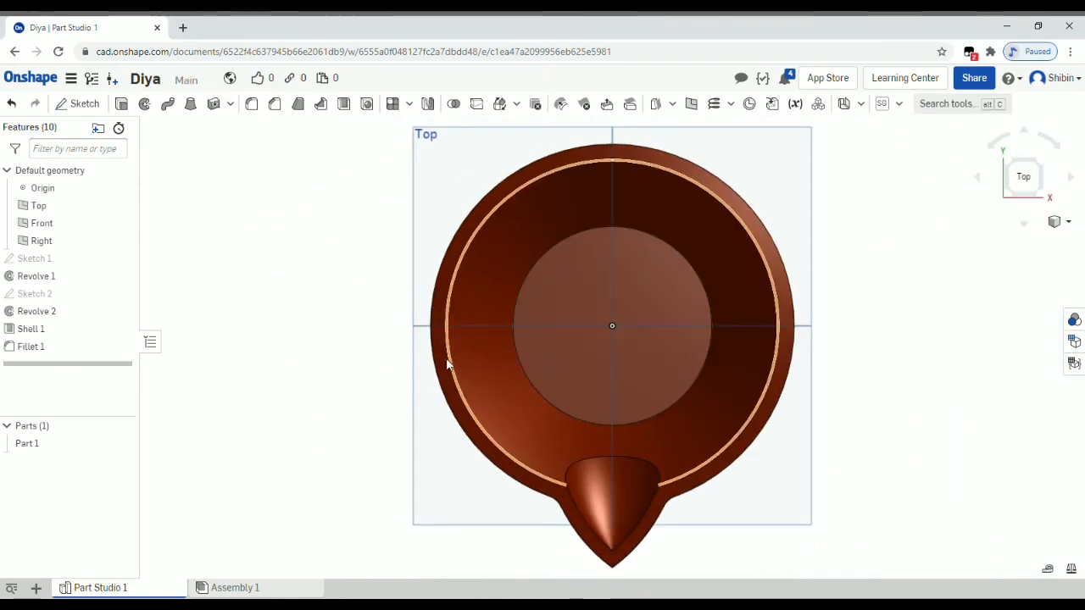
left_click(443, 361)
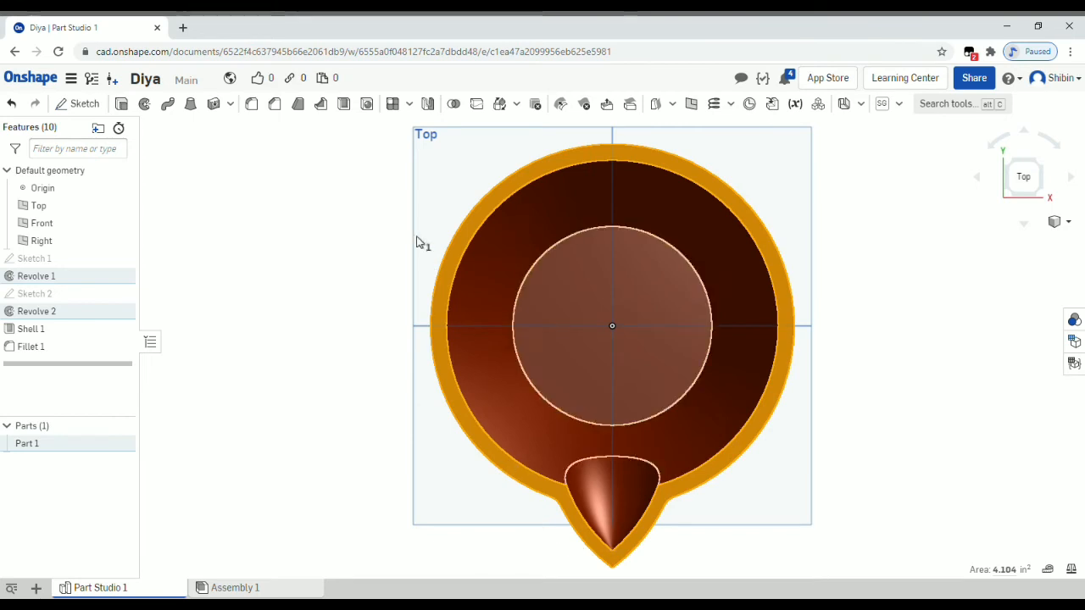
left_click(252, 104)
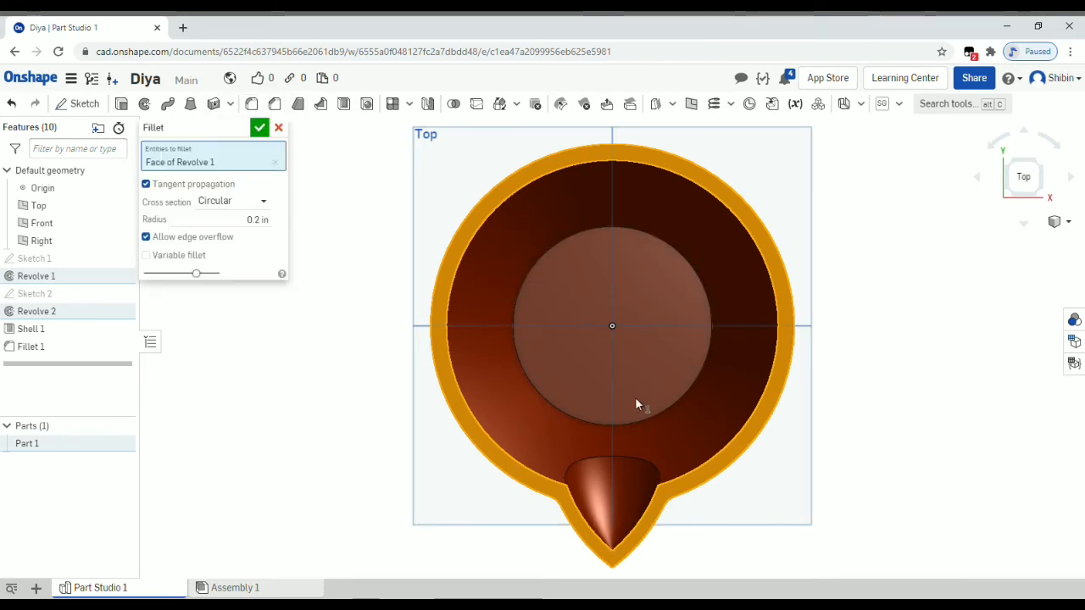
scroll(671, 368, "down", 2)
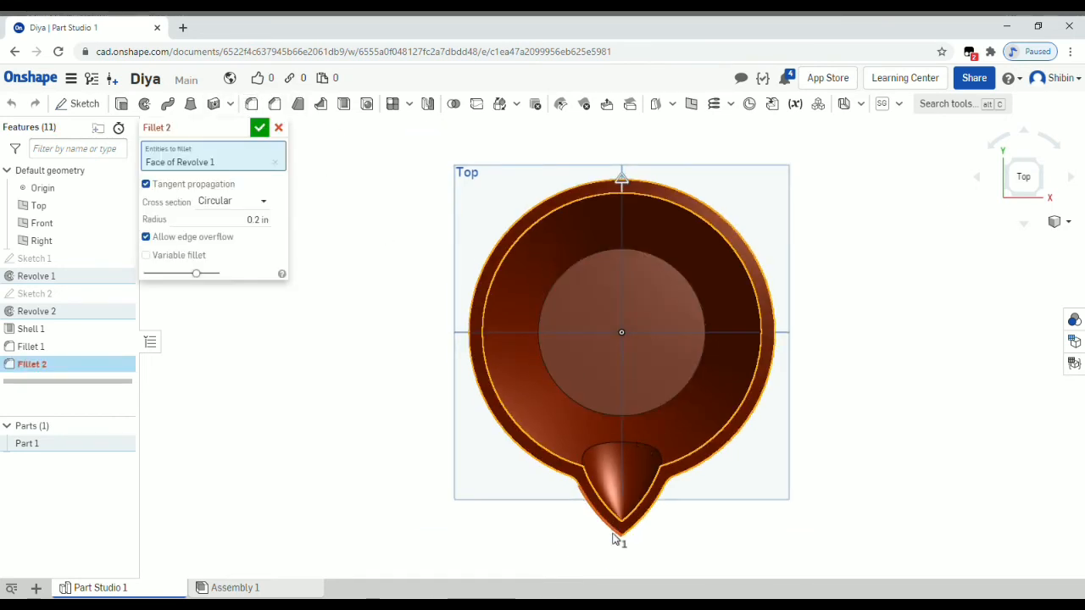
right_click_drag(697, 509, 533, 430)
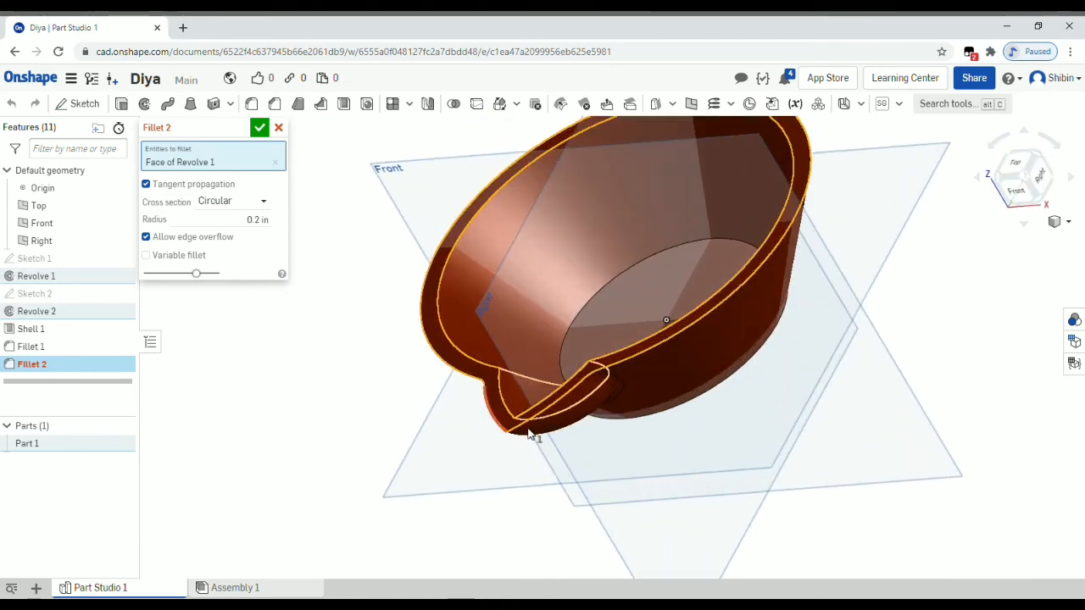
scroll(529, 432, "up", 3)
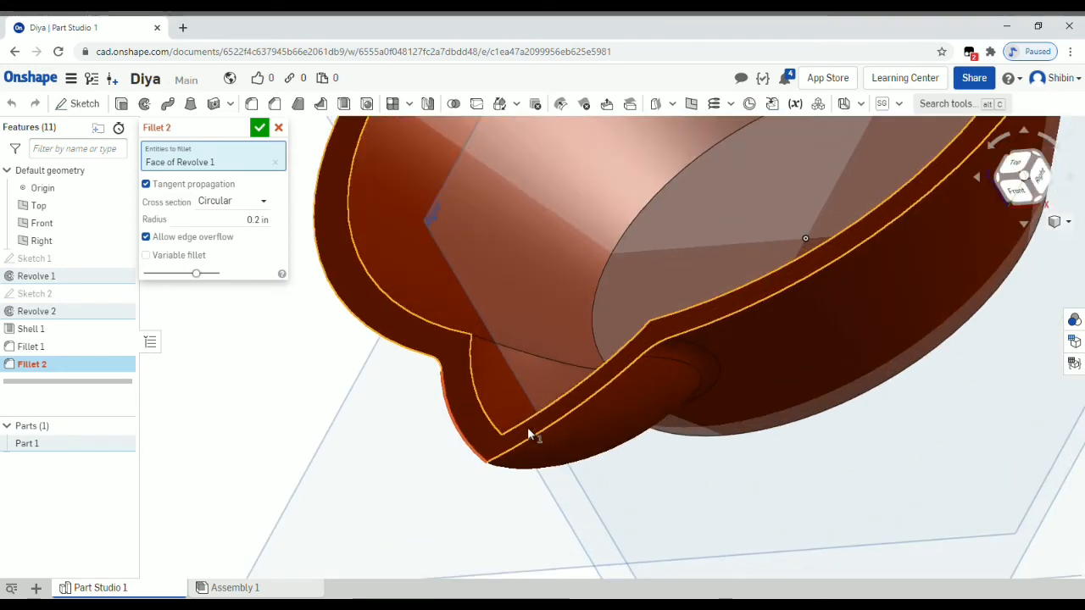
left_click(235, 222)
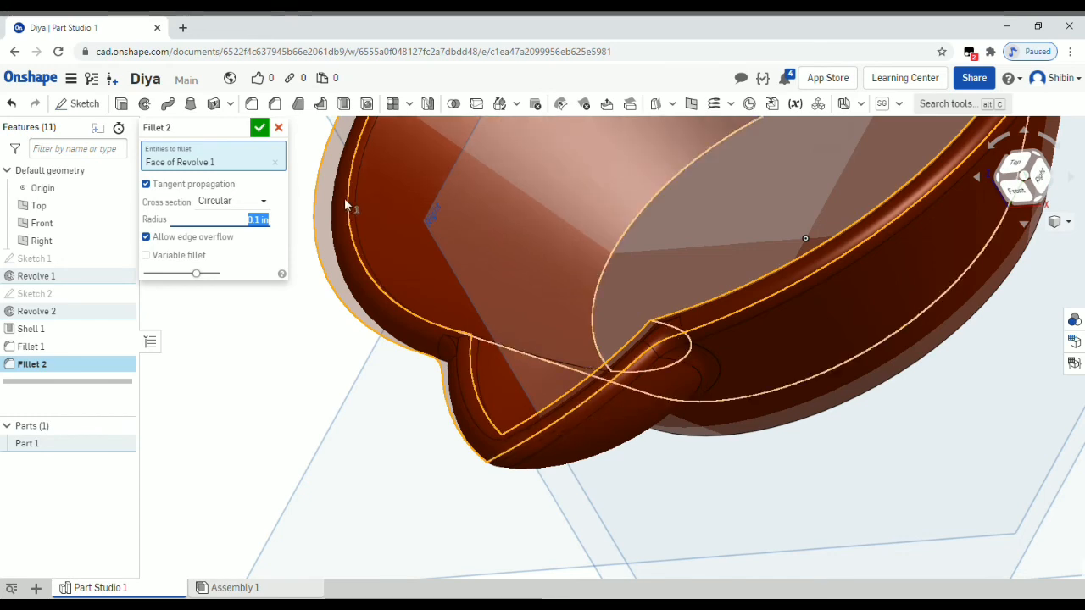
left_click(262, 129)
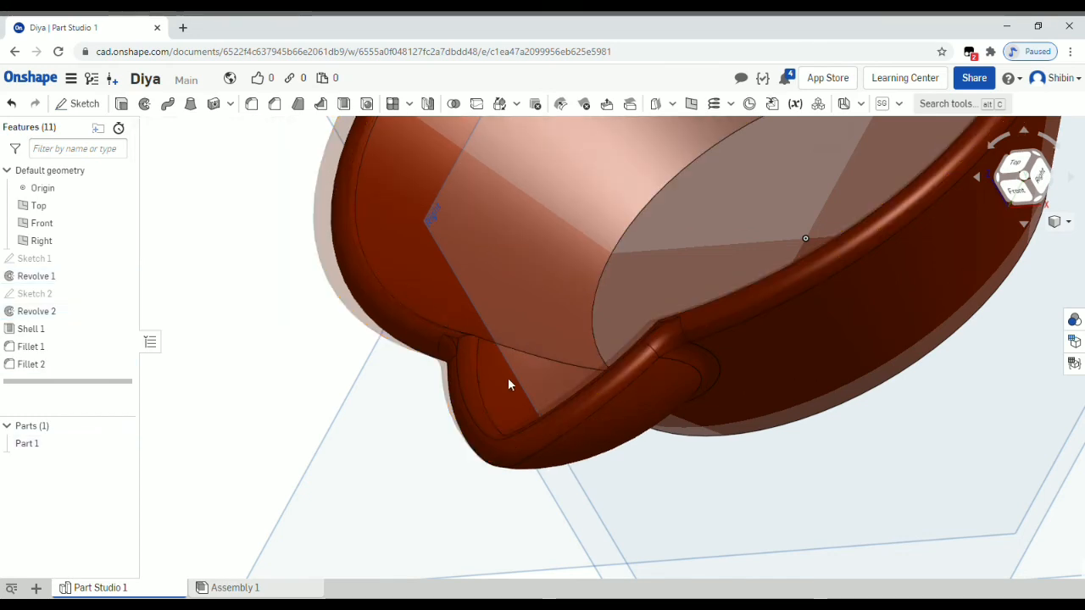
Step: Fillet the inner edge between the spout's hollow and the bowl's inside wall with a 0.3 in radius
mouse_move(593, 446)
right_mouse_down()
mouse_move(618, 460)
mouse_move(652, 455)
mouse_move(636, 441)
mouse_move(601, 452)
right_mouse_up()
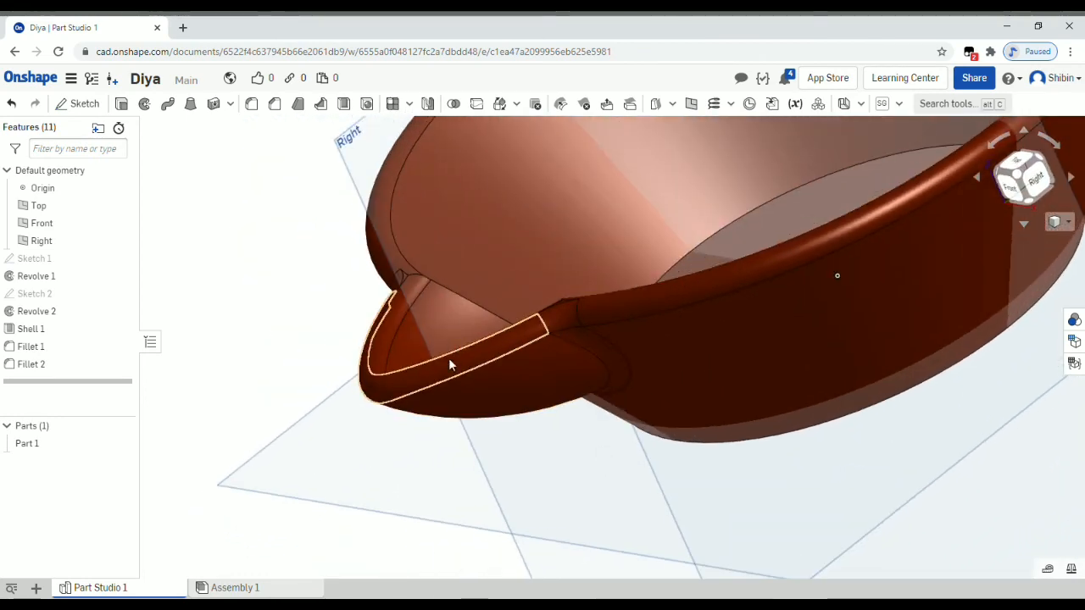
right_click_drag(683, 371, 647, 353)
scroll(646, 353, "up", 3)
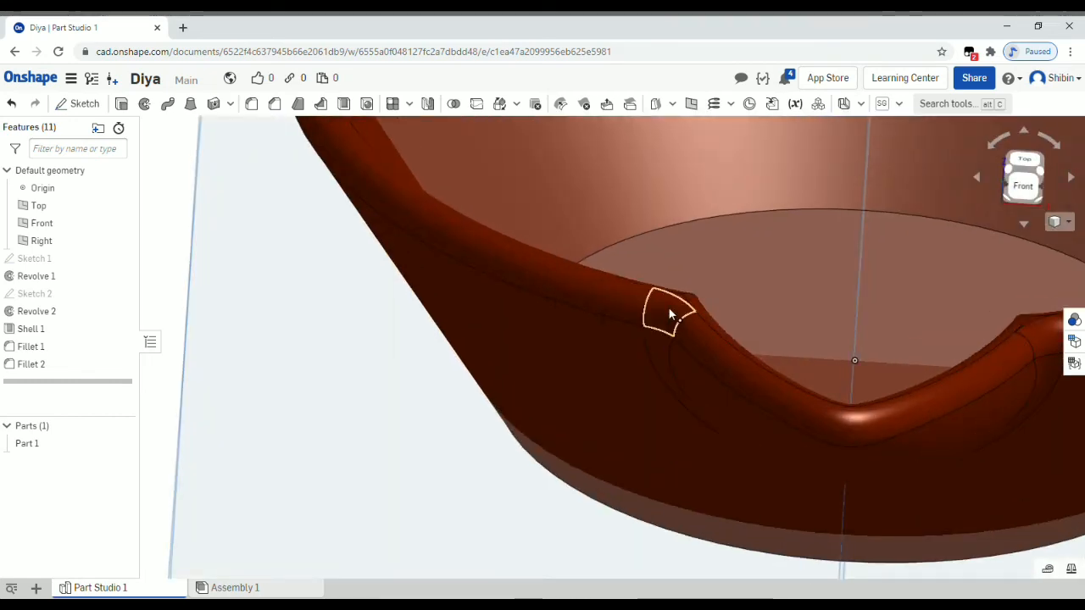
right_click_drag(670, 310, 449, 346)
scroll(449, 345, "down", 5)
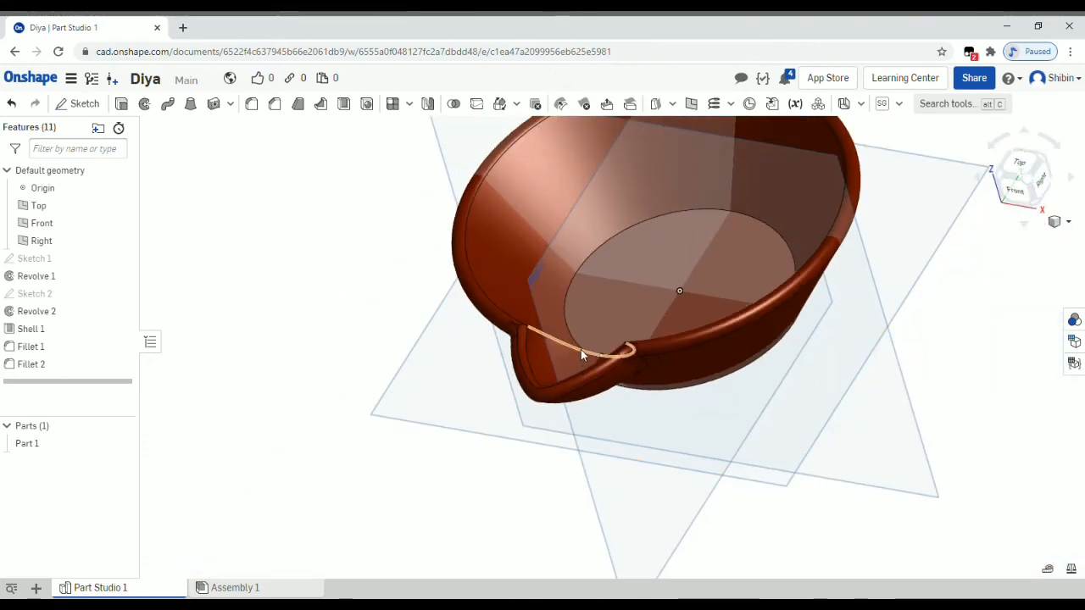
right_click_drag(580, 349, 544, 395)
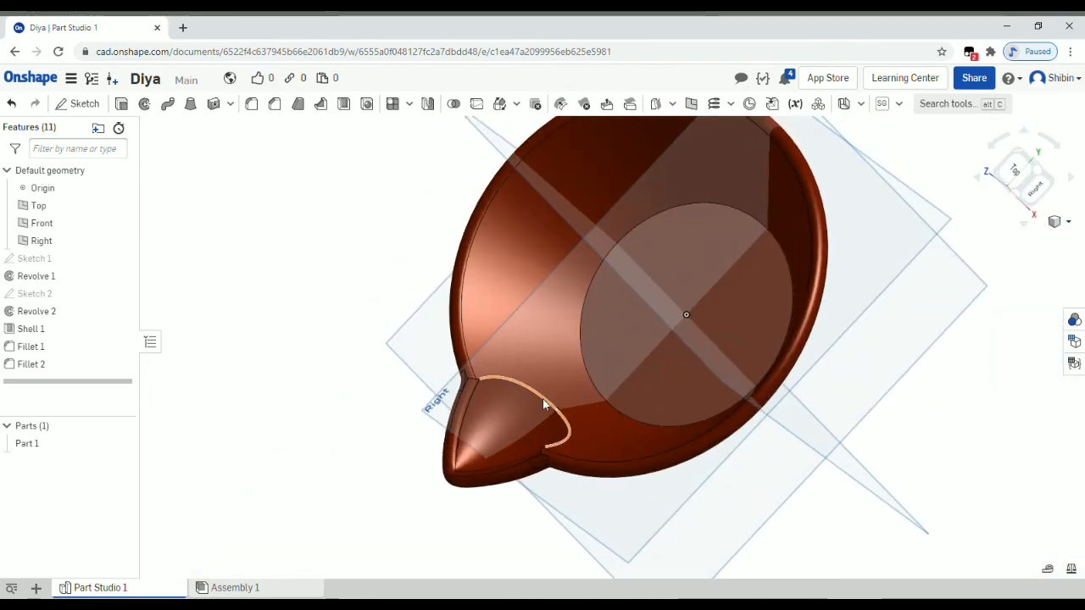
left_click(543, 403)
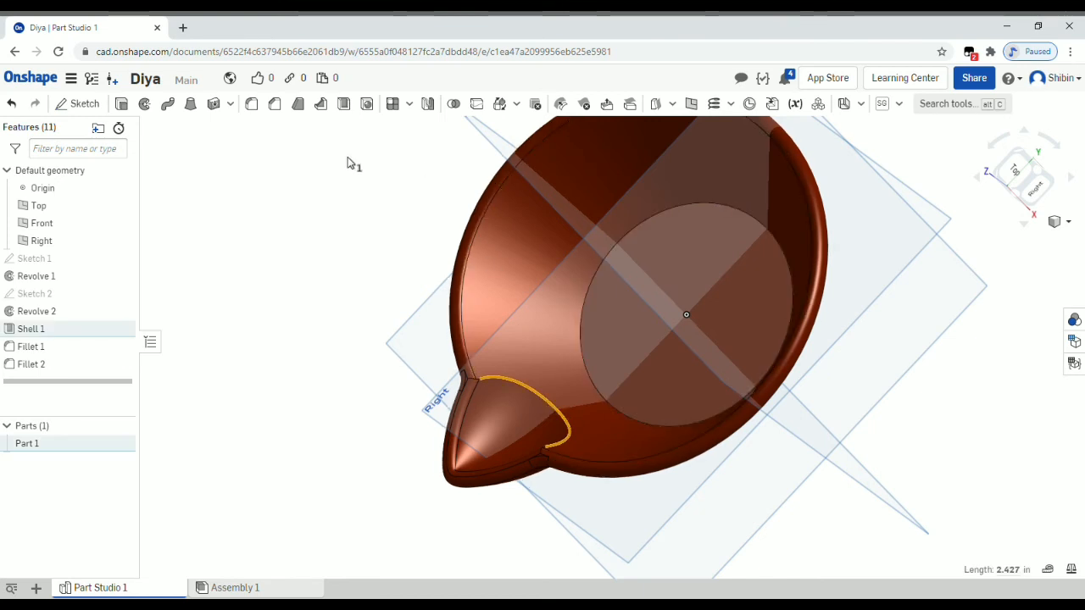
left_click(251, 103)
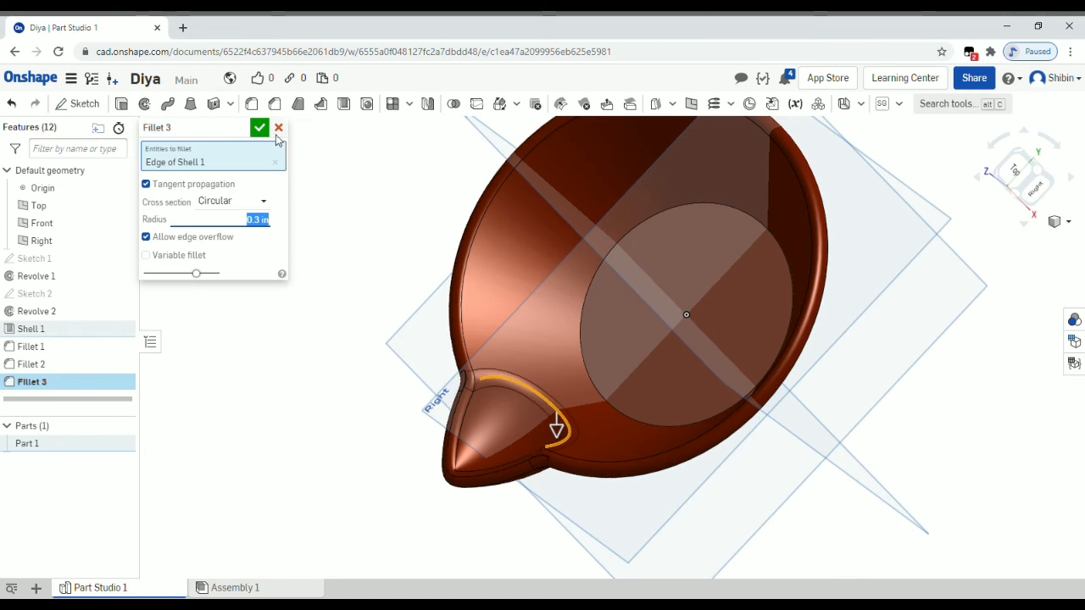
left_click(260, 128)
Step: Hide the origin and the Top, Front and Right planes
scroll(534, 439, "down", 1)
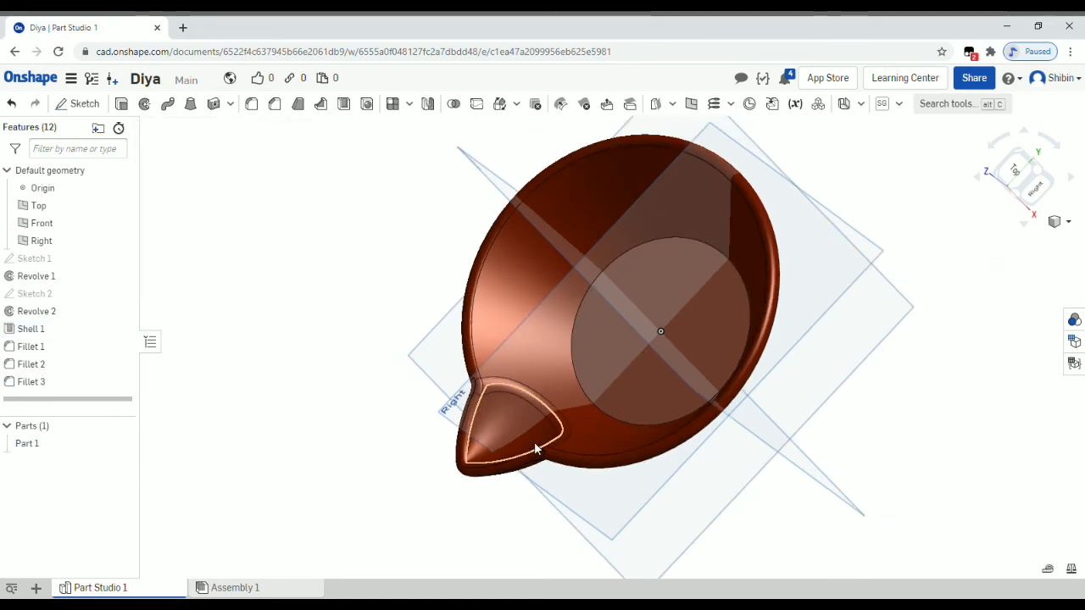
right_click_drag(613, 473, 664, 340)
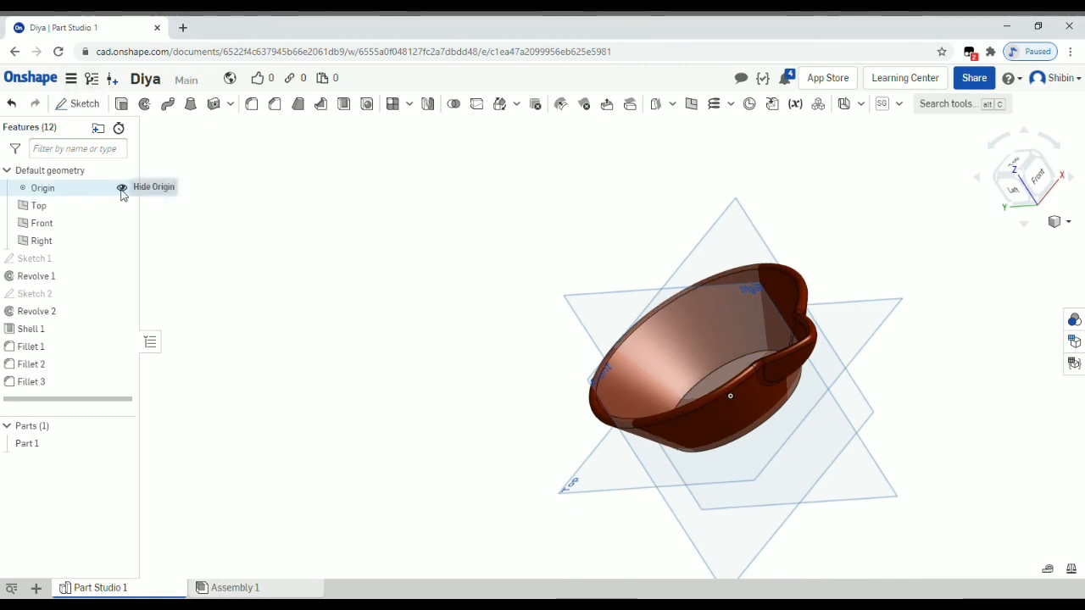
left_click(122, 188)
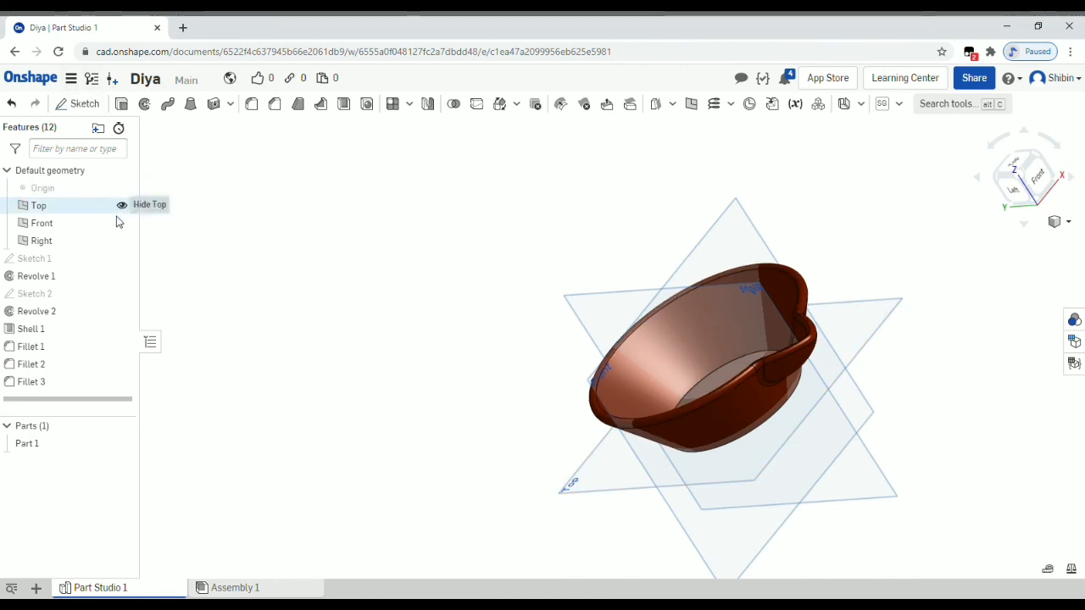
left_click(122, 205)
left_click(122, 223)
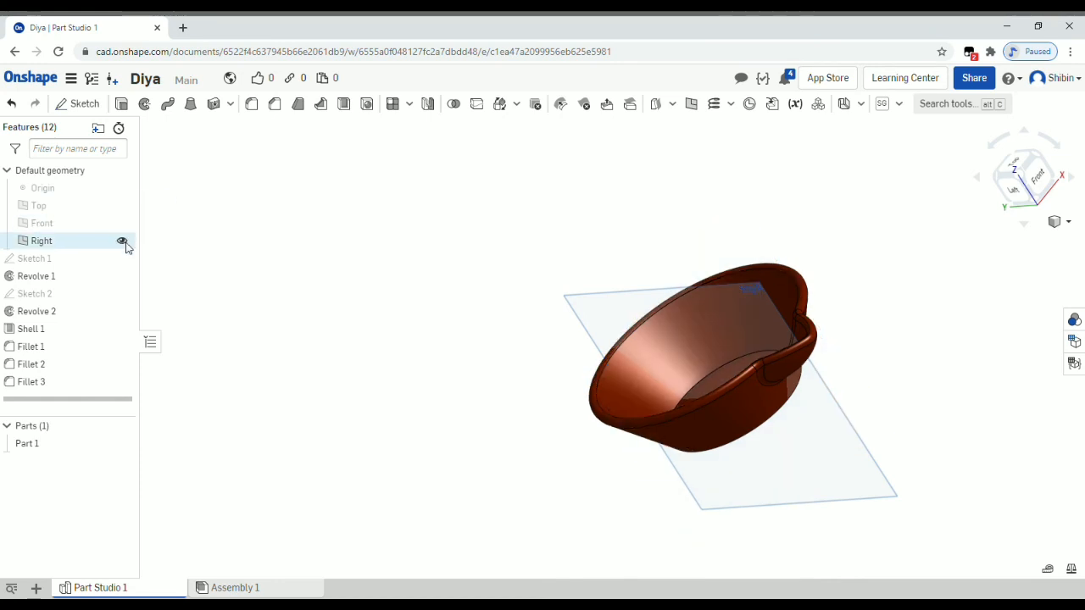
left_click(122, 241)
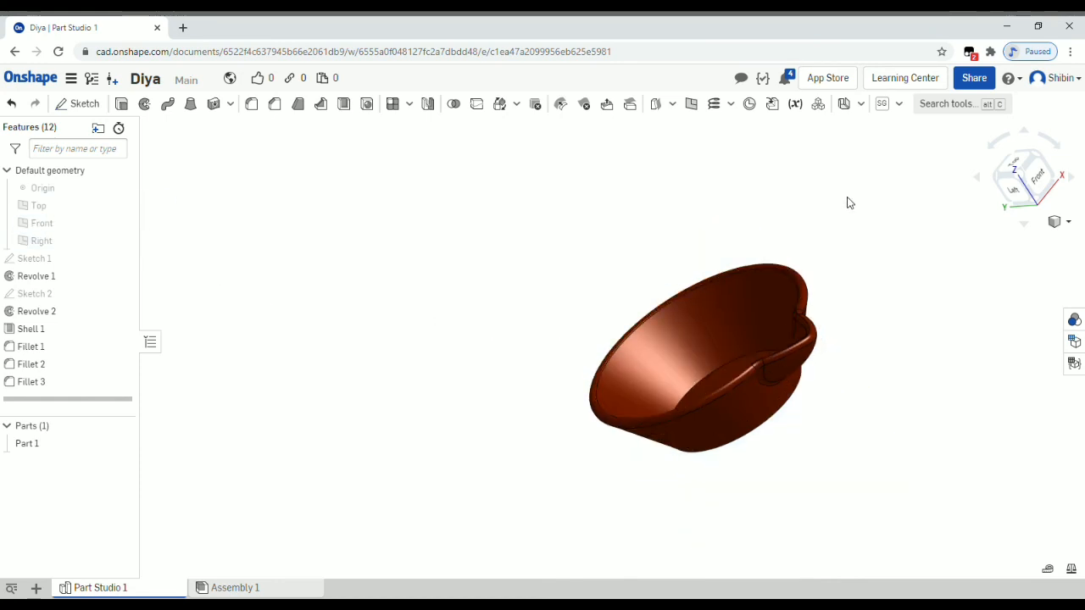
Step: Set the lamp's display style to Shaded without edges
right_click_drag(963, 234, 938, 227)
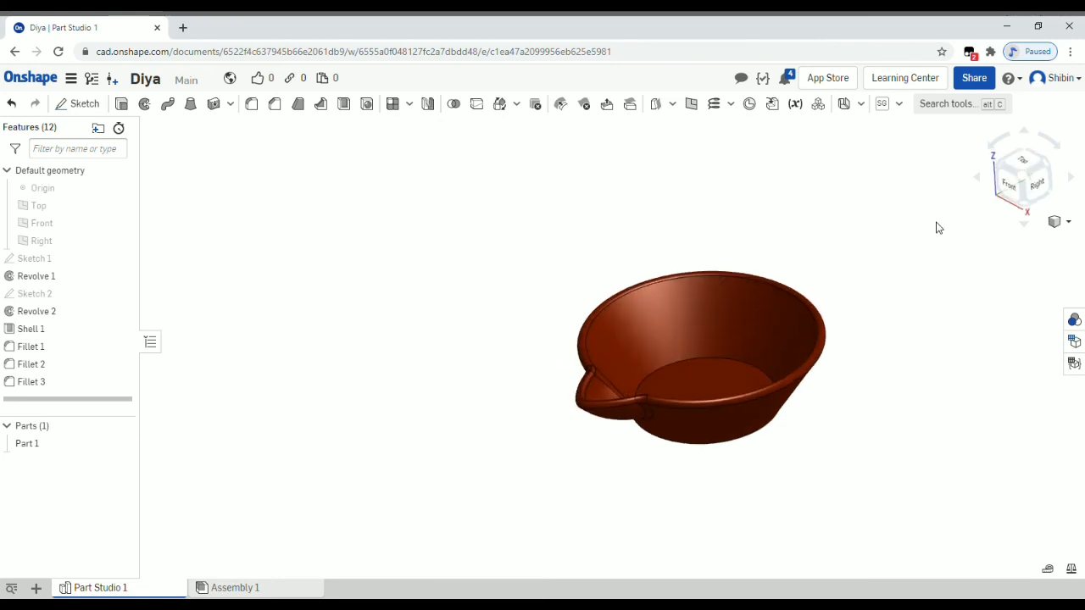
left_click(1025, 180)
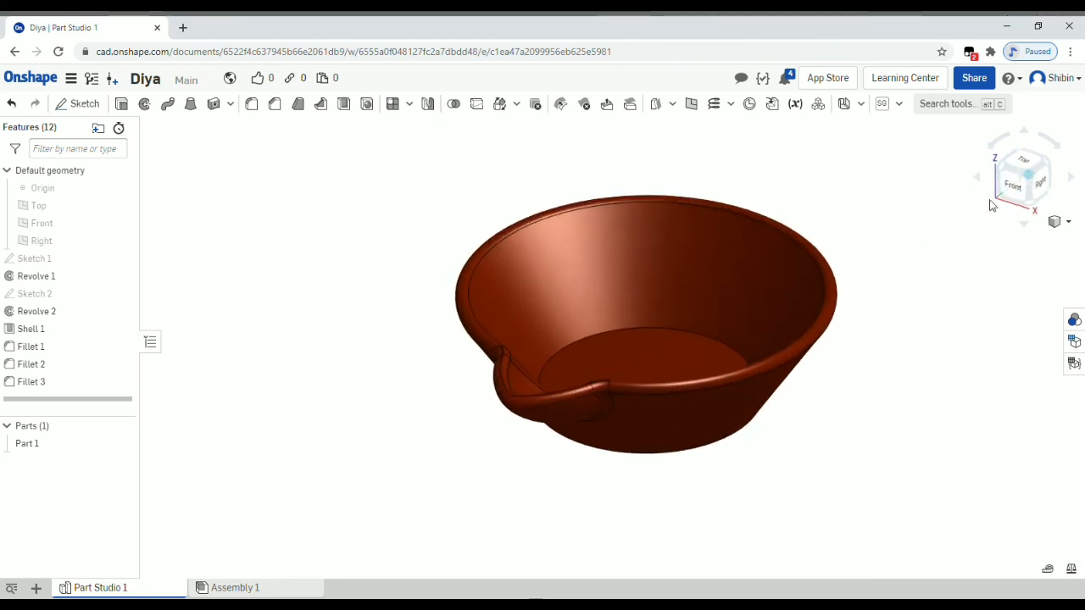
right_click_drag(763, 441, 749, 439)
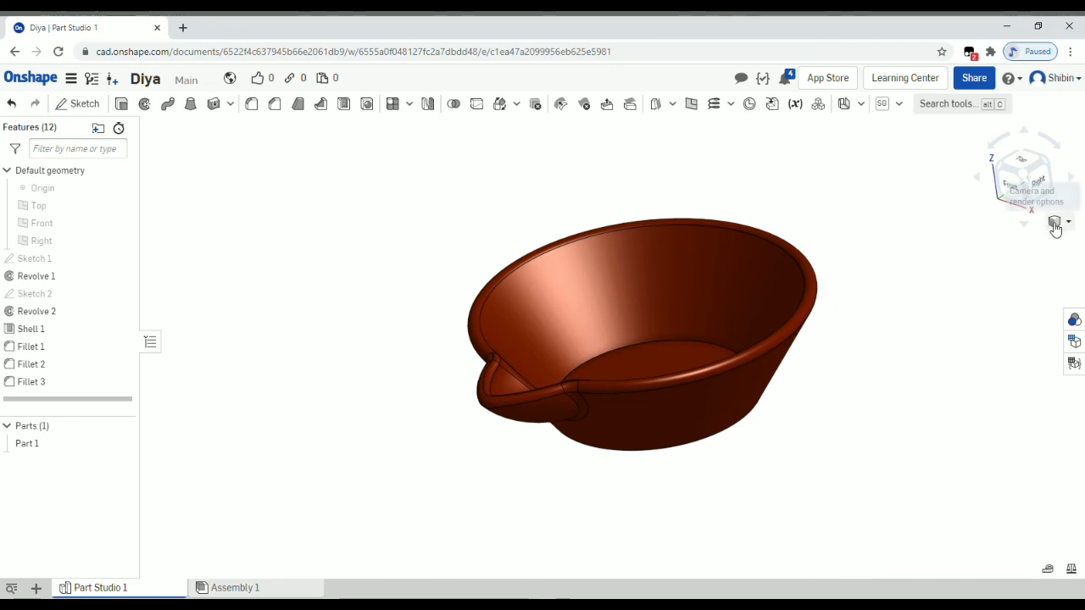
left_click(1054, 225)
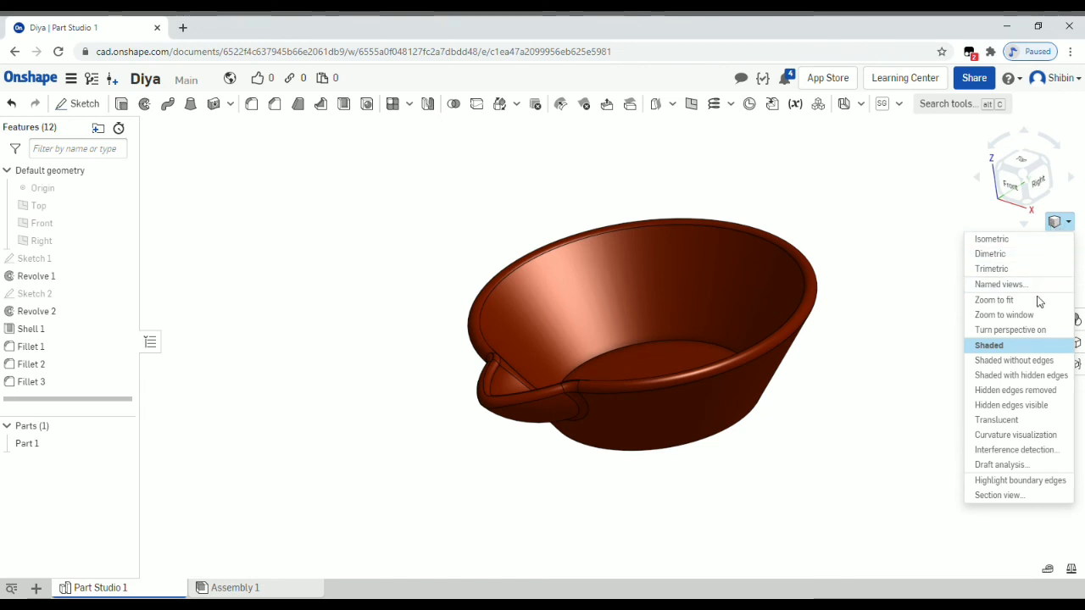
left_click(1017, 366)
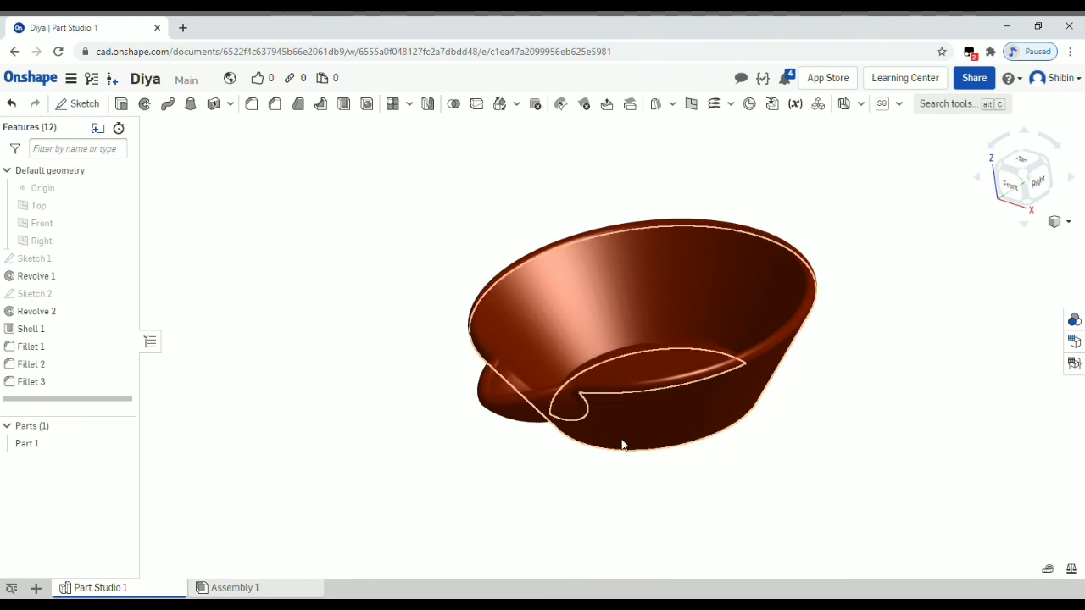
Step: Examine the finished lamp from several sides, finishing with an isometric view showing the spout
mouse_move(620, 440)
right_mouse_down()
mouse_move(602, 433)
mouse_move(619, 445)
right_mouse_up()
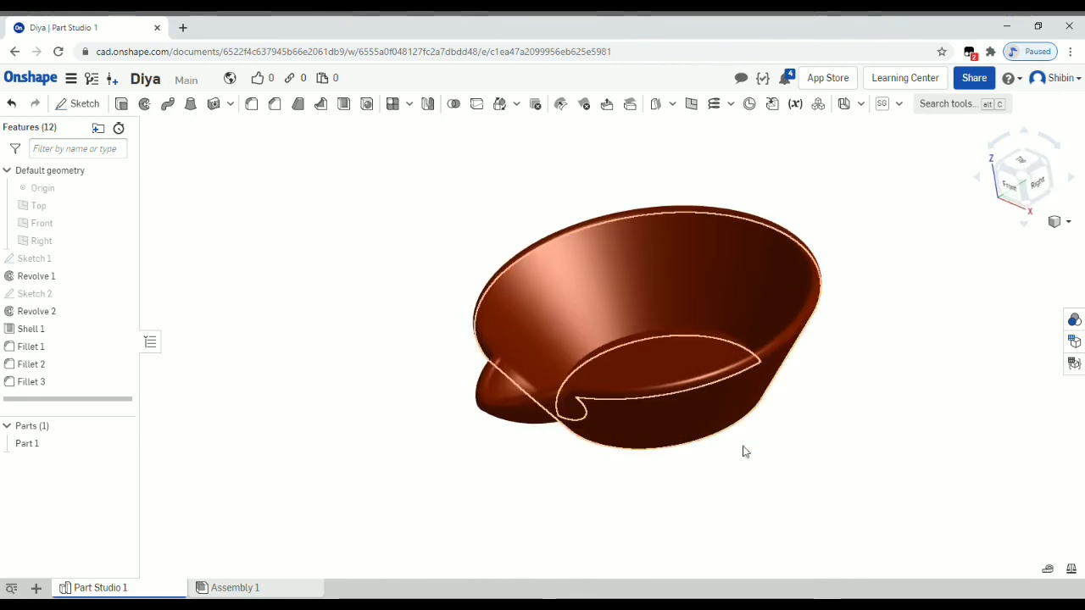
left_click(975, 179)
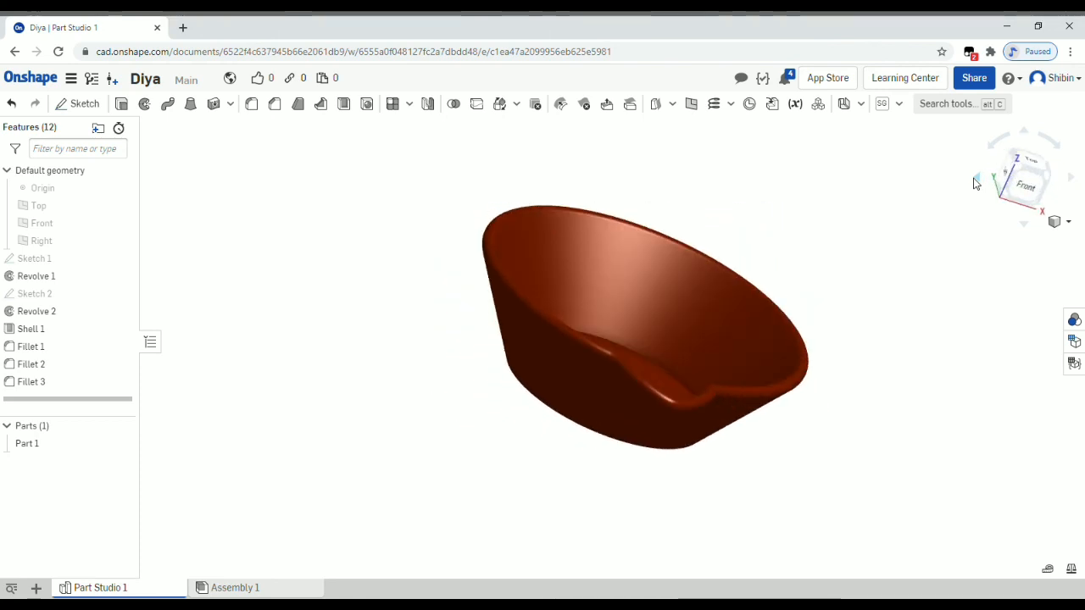
right_click_drag(852, 427, 633, 403)
right_click_drag(580, 403, 517, 441)
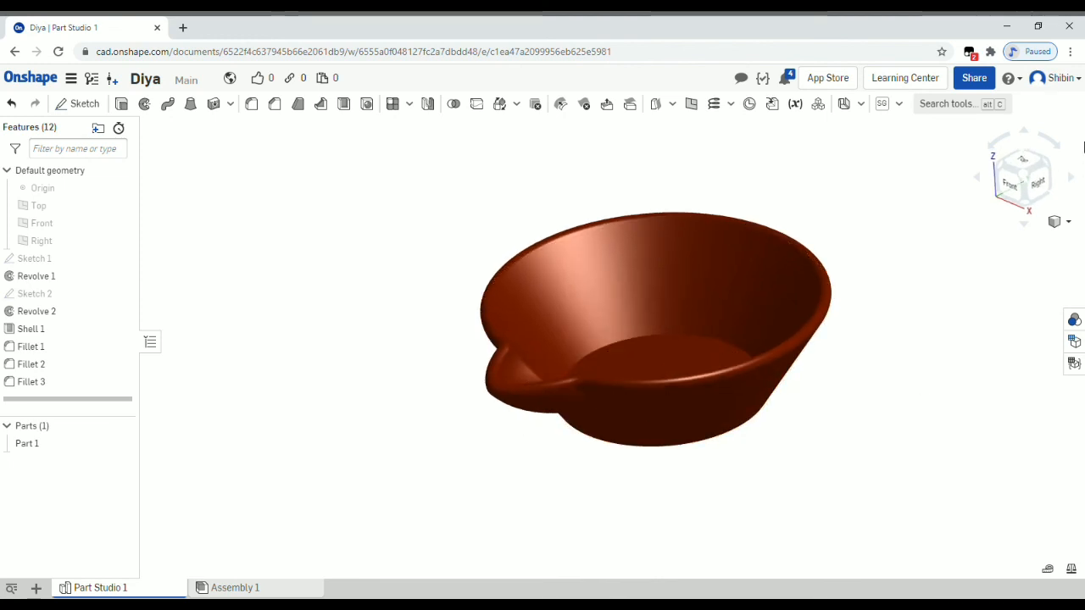
left_click(1022, 177)
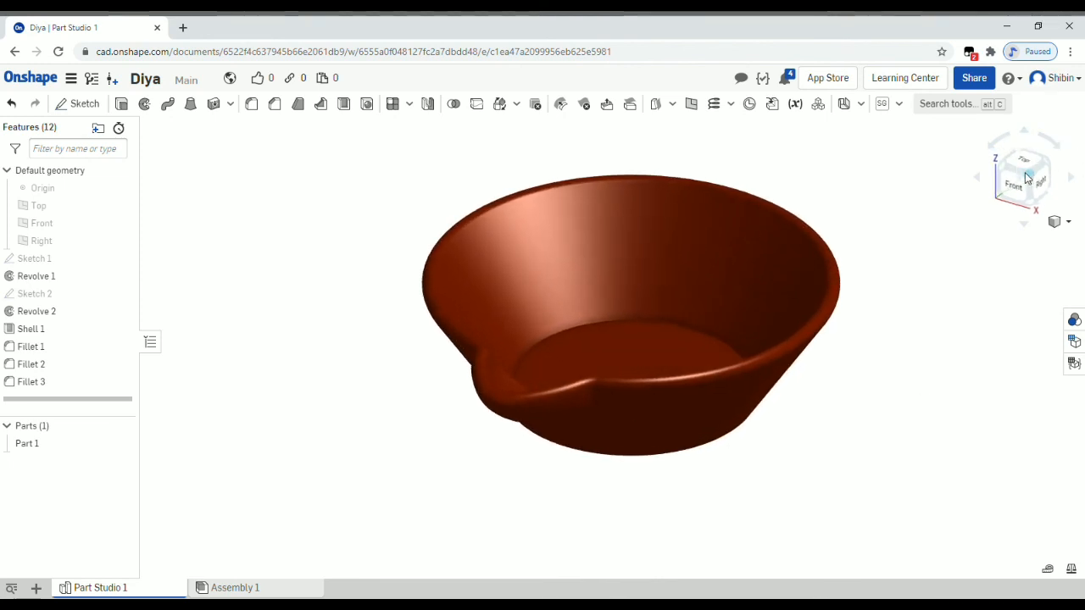